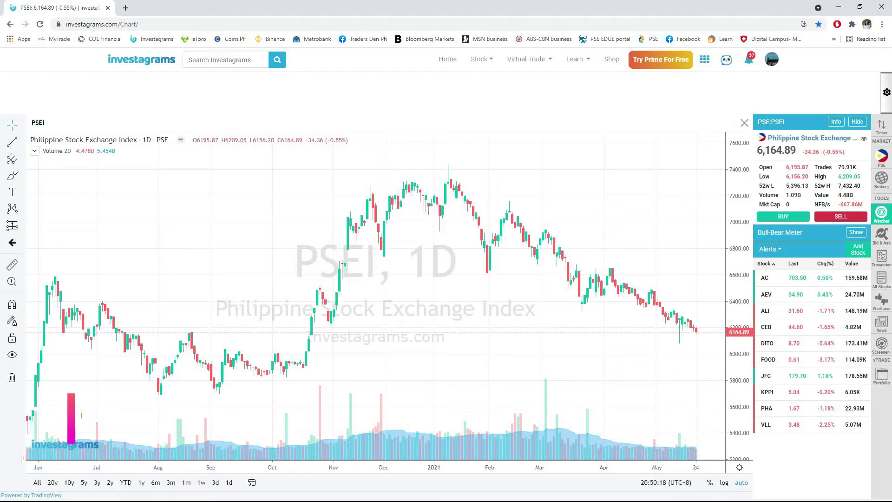
Load the BTCUSD Bitcoin / US Dollar daily chart and zoom in and out to inspect it.
type("BTCUSD")
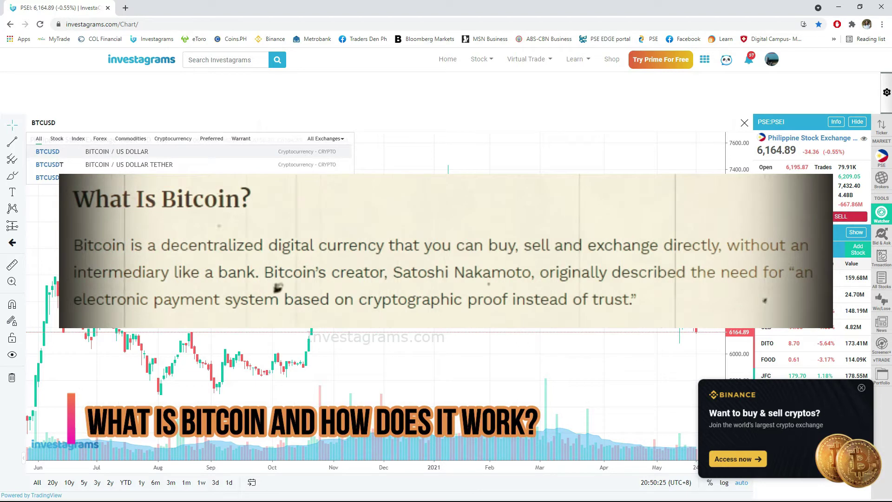
key("Return")
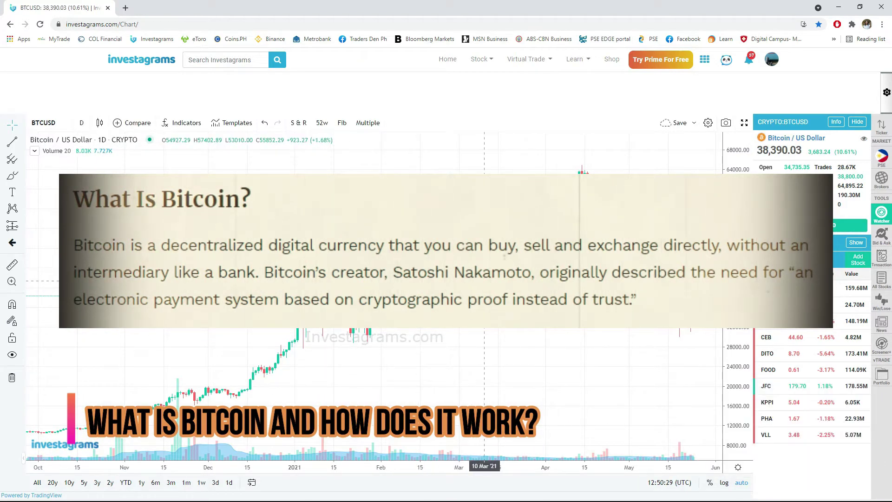
scroll(501, 276, "up", 2)
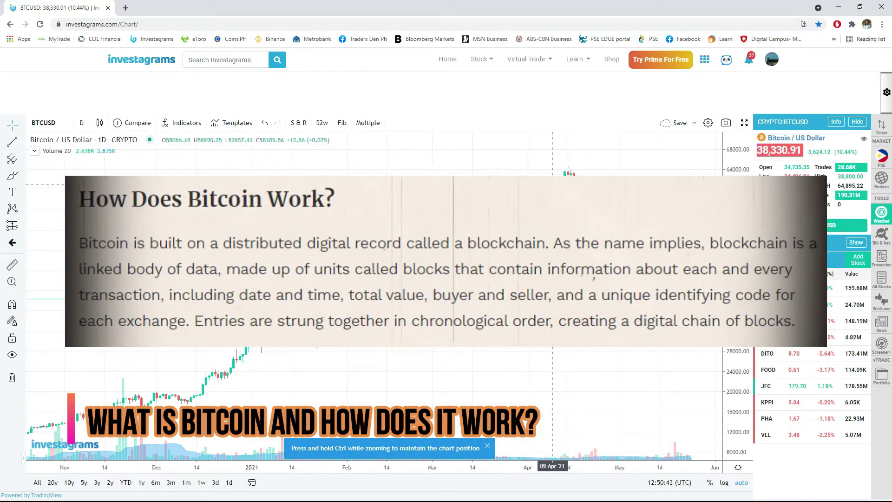
scroll(514, 277, "down", 2)
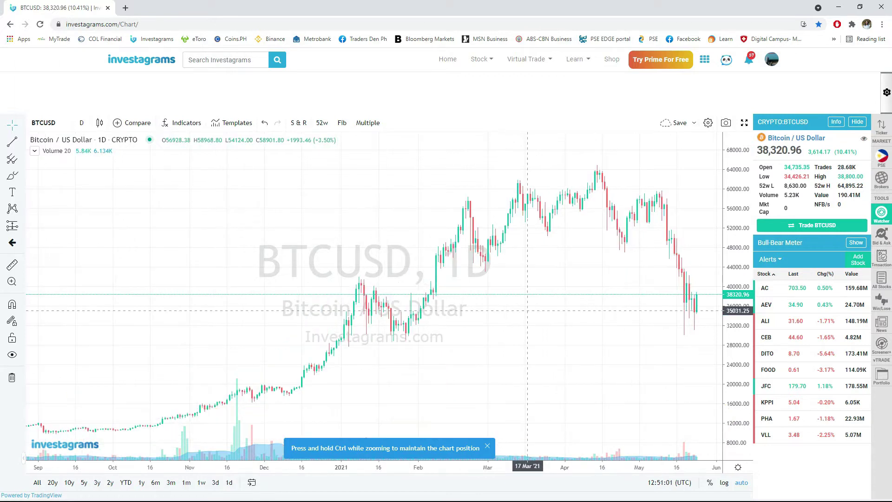
Zoom out and pan back to show Bitcoin prices from February to September 2020.
scroll(517, 316, "down", 3)
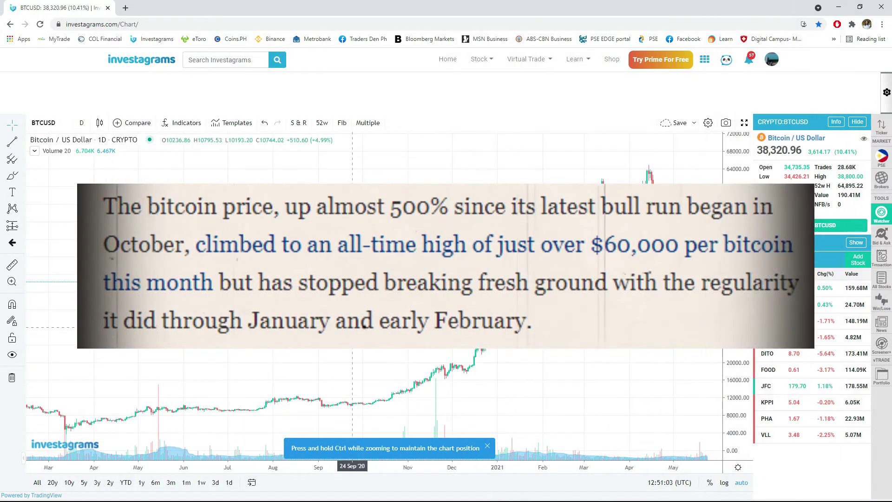
scroll(435, 285, "down", 2)
scroll(371, 285, "left", 5)
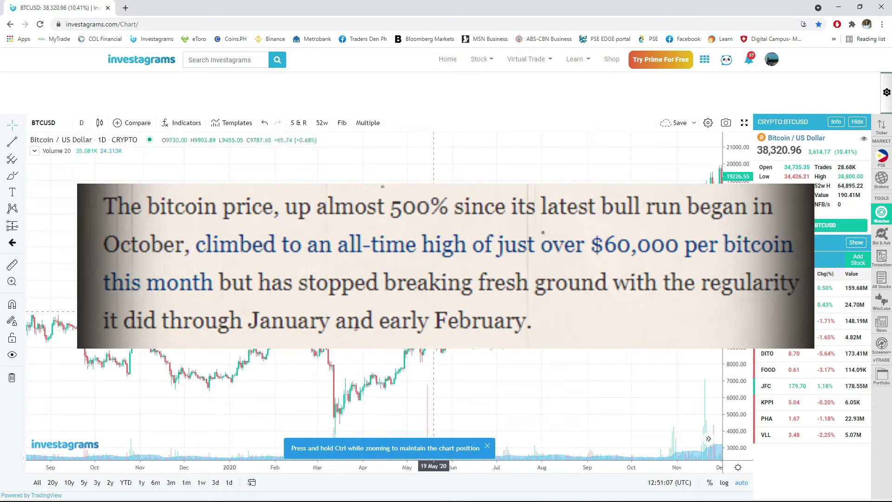
scroll(400, 344, "up", 3)
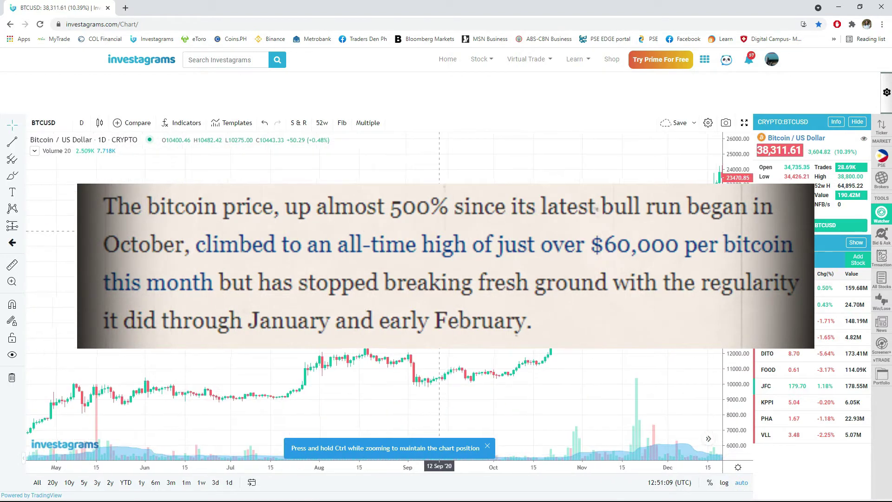
scroll(418, 367, "left", 2)
scroll(447, 358, "left", 2)
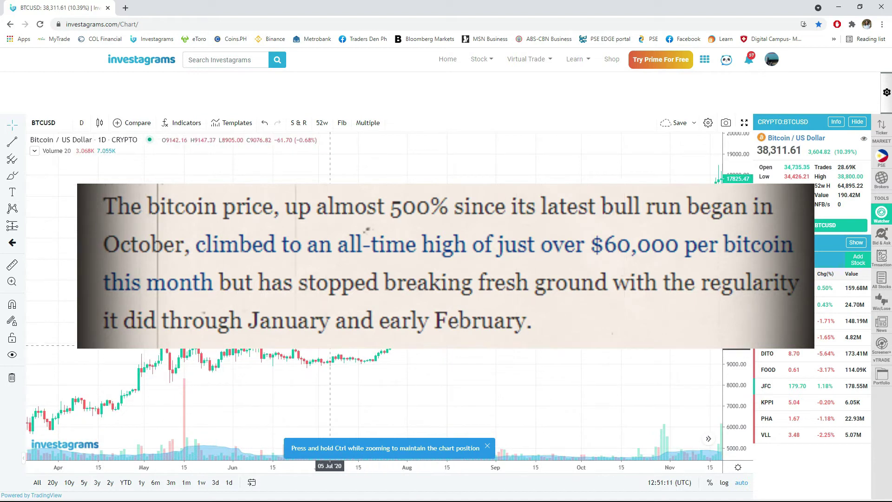
scroll(289, 334, "left", 3)
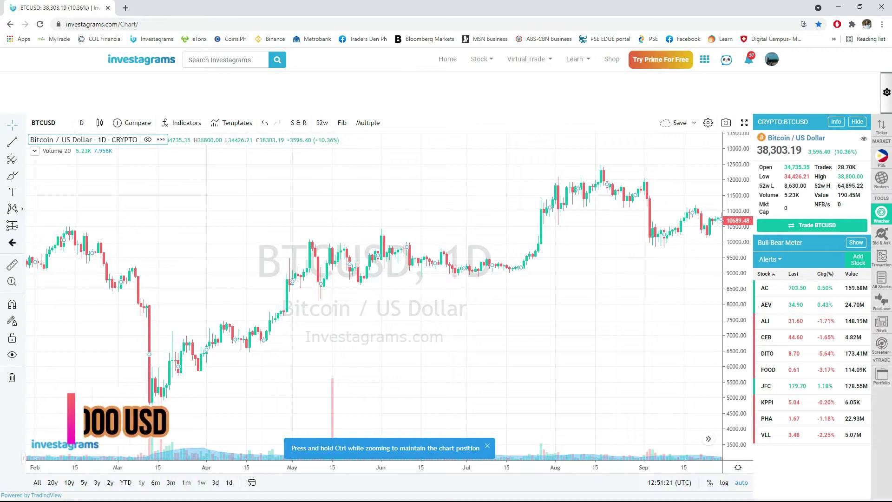
Draw a horizontal line at the 9,199.39 May 2020 price level.
left_click(22, 142)
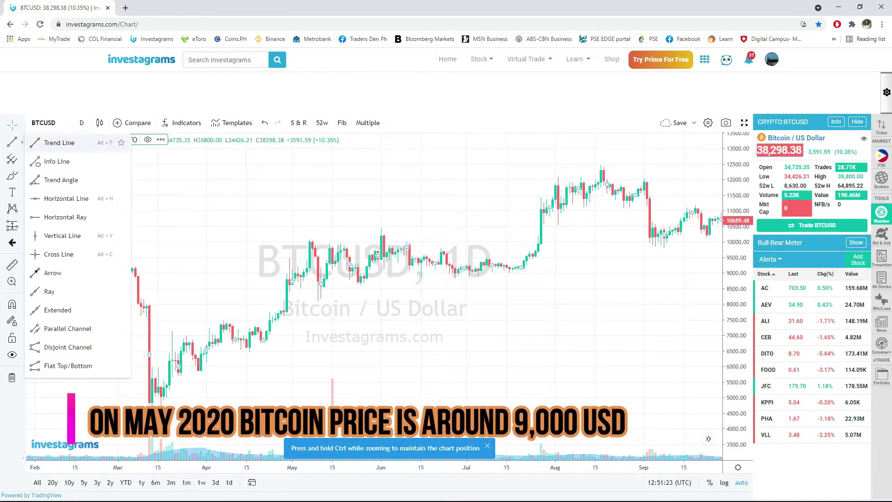
left_click(61, 199)
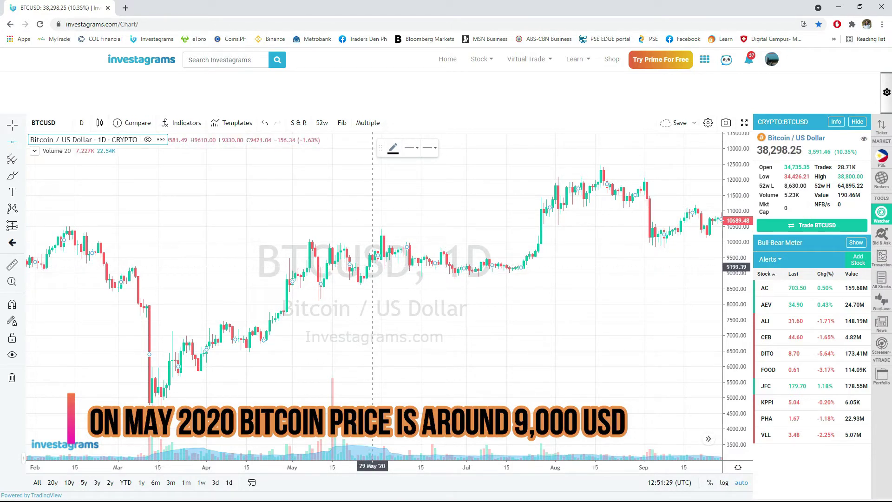
left_click(372, 267)
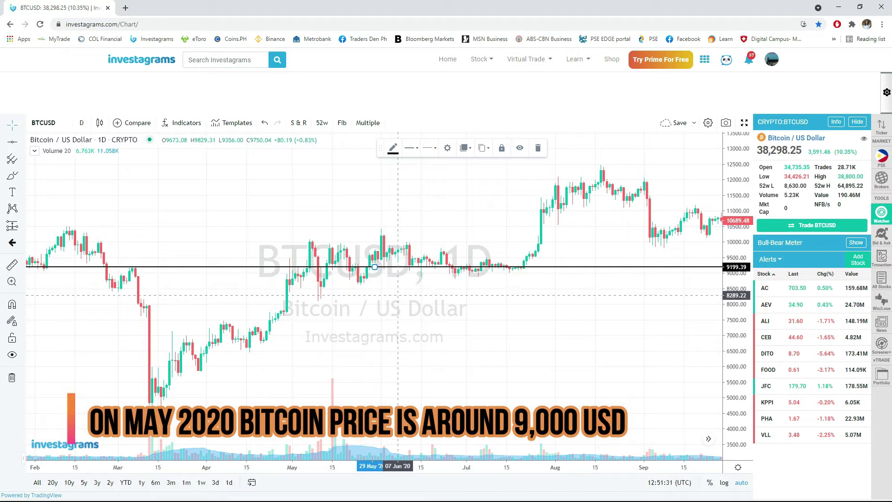
left_click_drag(397, 295, 272, 295)
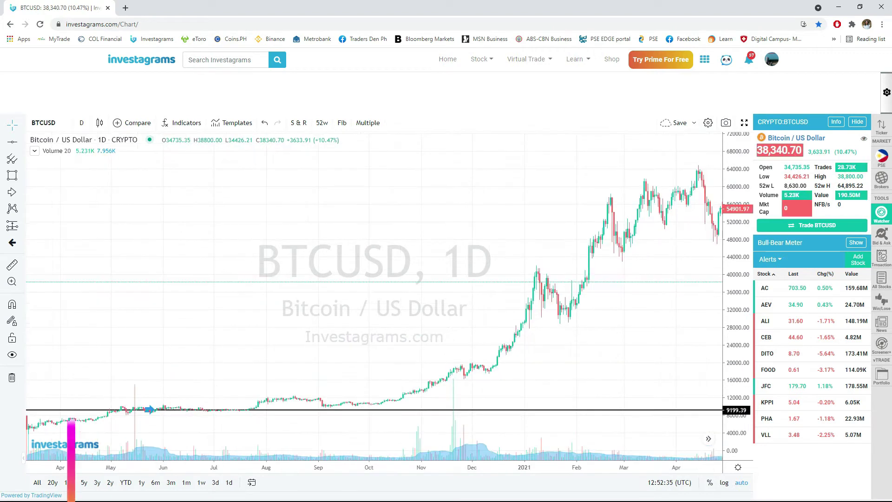
Draw an arrow from the 9,199 line in May 2020 up to the April 2021 peak near 64,852.
left_click(18, 141)
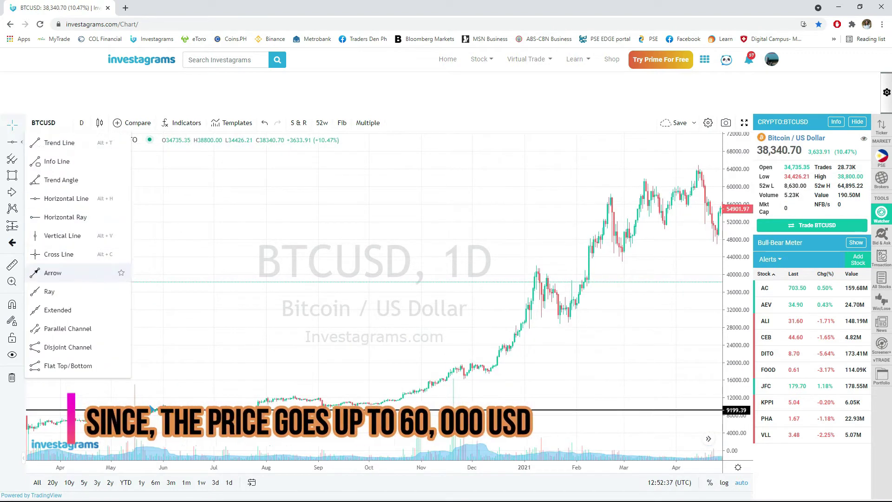
left_click(52, 273)
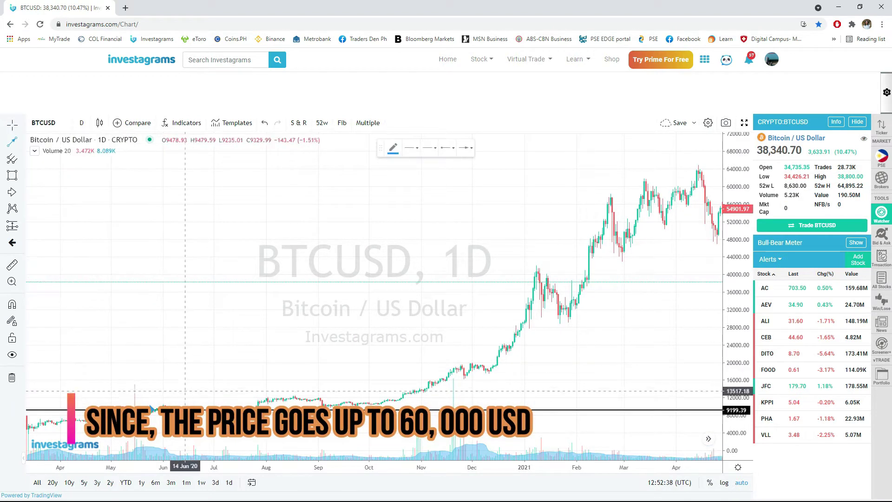
left_click(155, 410)
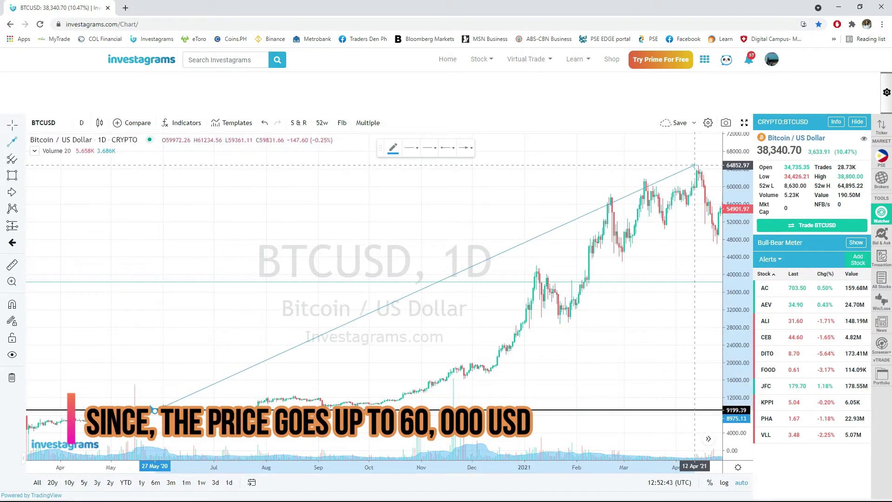
left_click(697, 165)
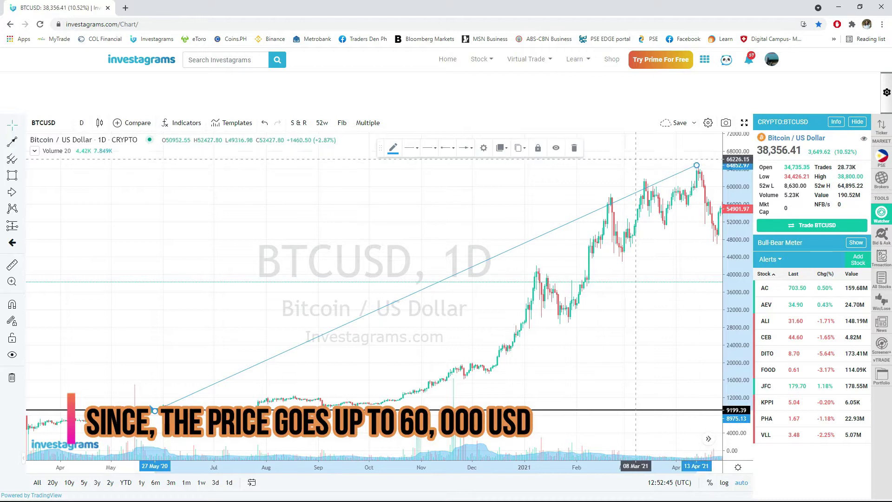
left_click_drag(634, 172, 527, 284)
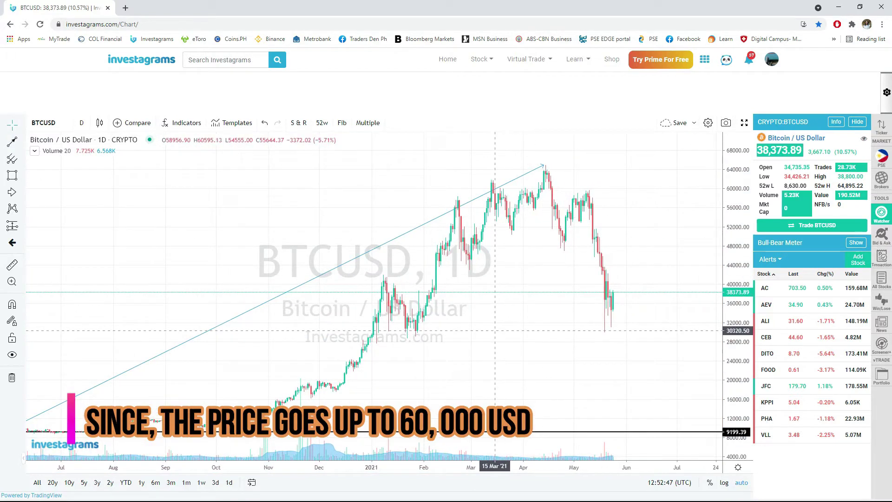
scroll(527, 285, "down", 2)
scroll(527, 284, "down", 2)
scroll(526, 284, "down", 2)
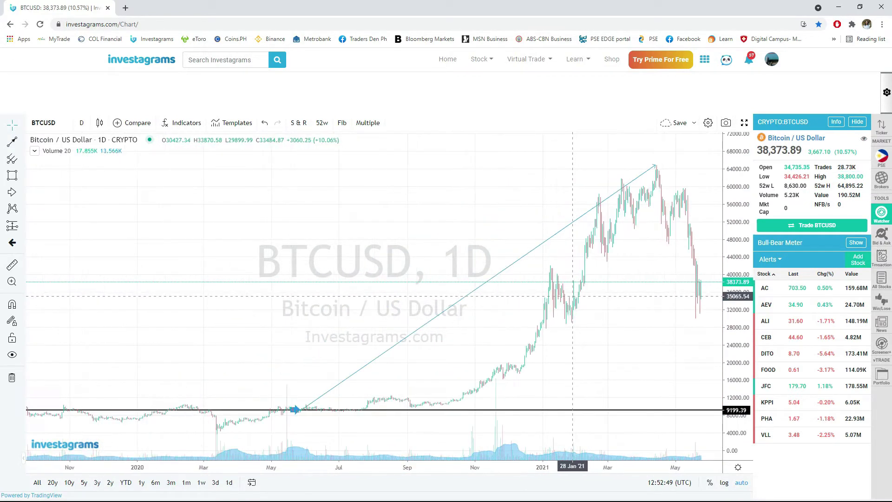
left_click_drag(439, 250, 344, 226)
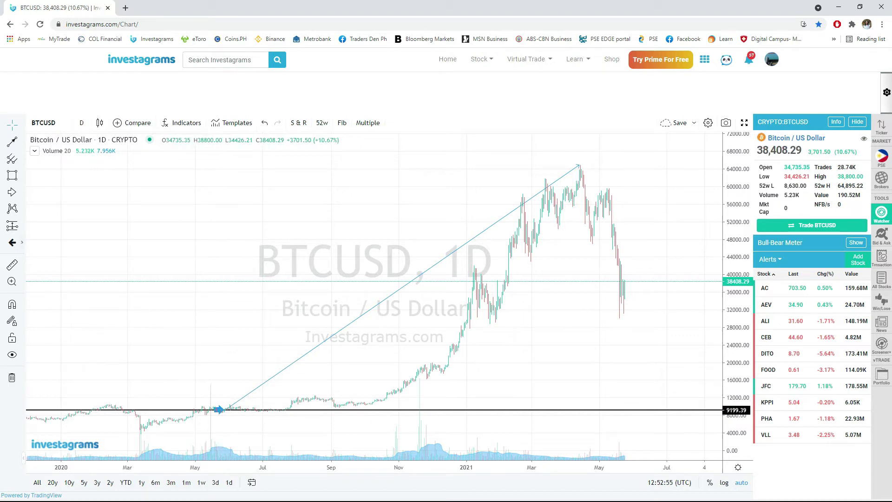
Add a price-range box from 14 Jul 2020 to the 11 Apr 2021 peak, measuring 55,455.32 (603.67%).
left_click(12, 225)
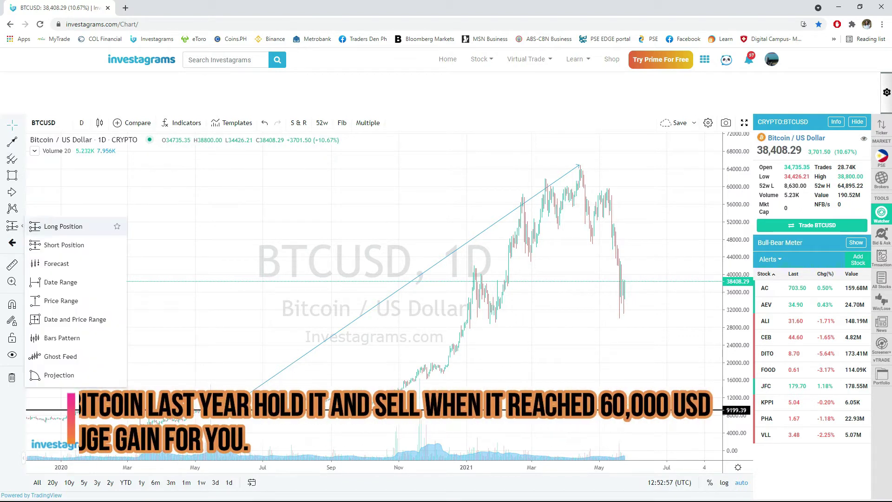
left_click(61, 300)
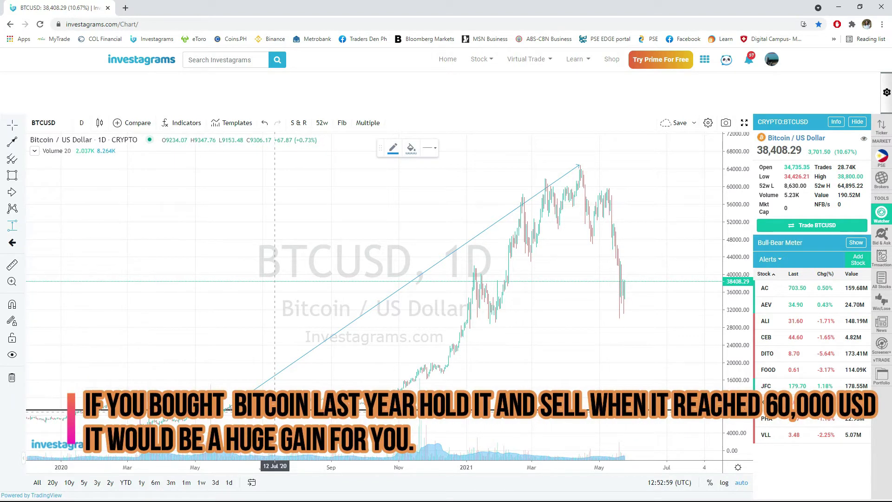
left_click_drag(278, 410, 447, 165)
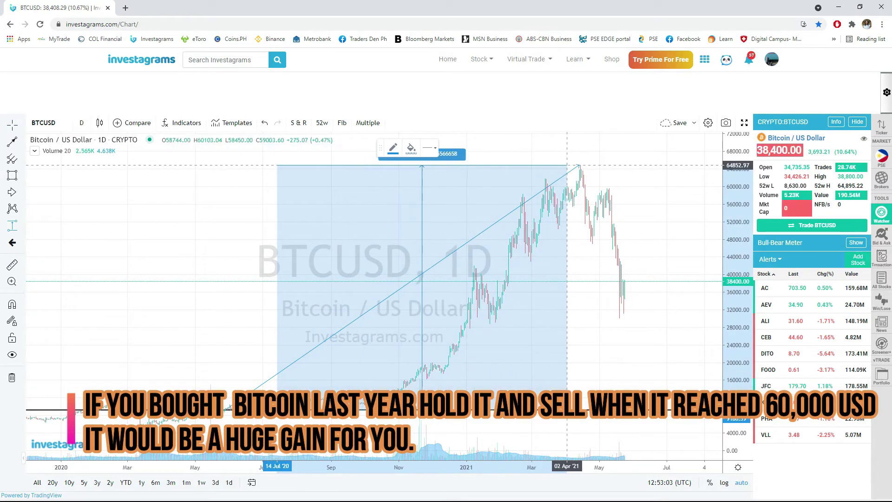
left_click_drag(447, 165, 577, 166)
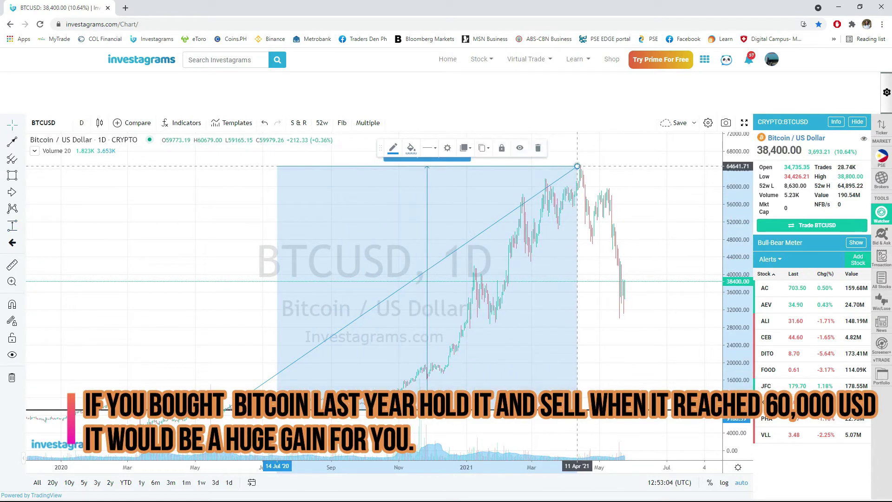
left_click(609, 159)
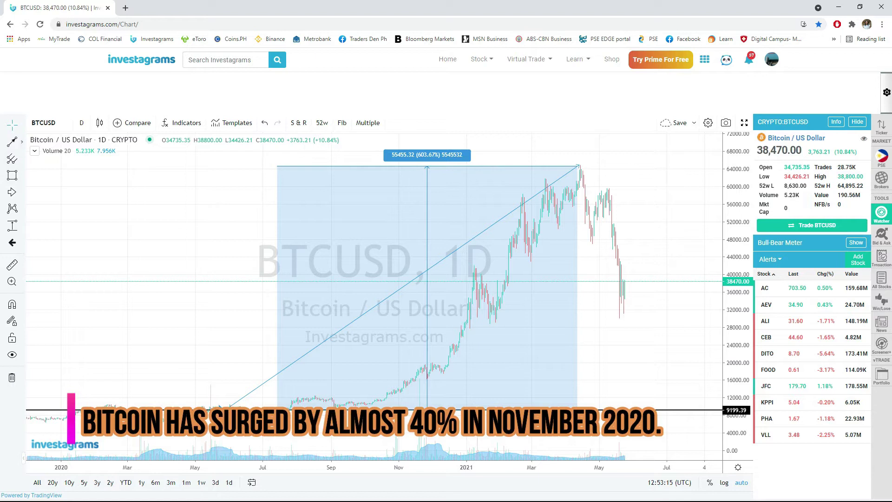
Draw a second horizontal line at the 64,536.08 April 2021 peak.
left_click(21, 141)
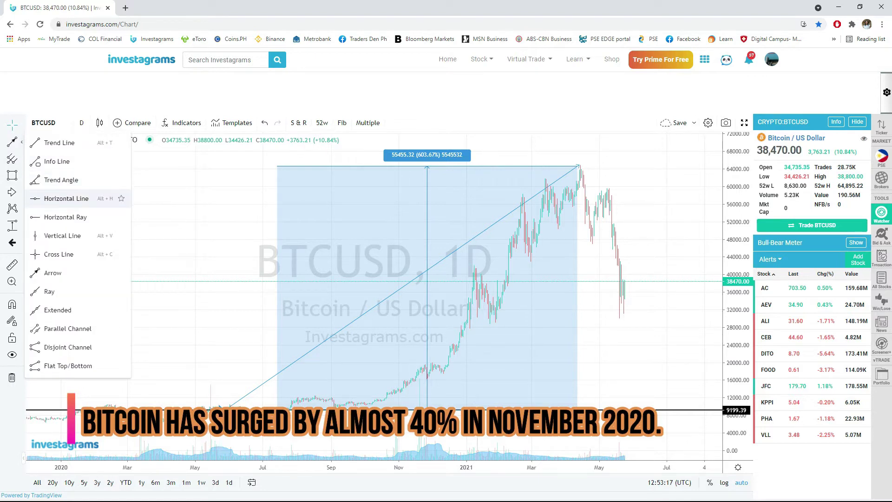
left_click(66, 199)
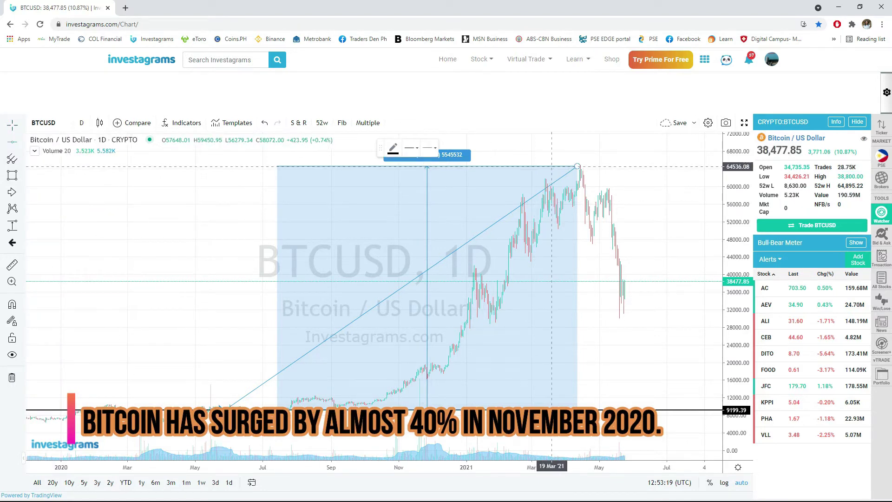
left_click(552, 166)
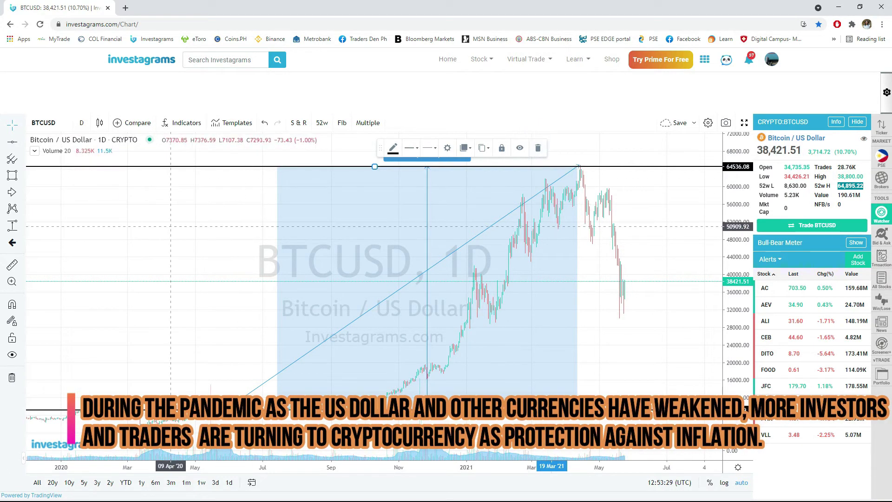
left_click(188, 240)
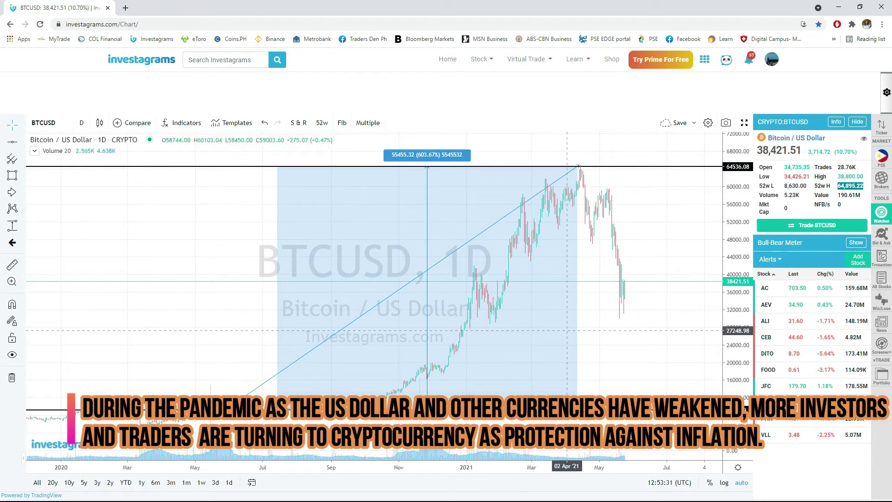
Pan and zoom out so the time axis spans July 2020 to August 2021.
left_click_drag(570, 397, 395, 358)
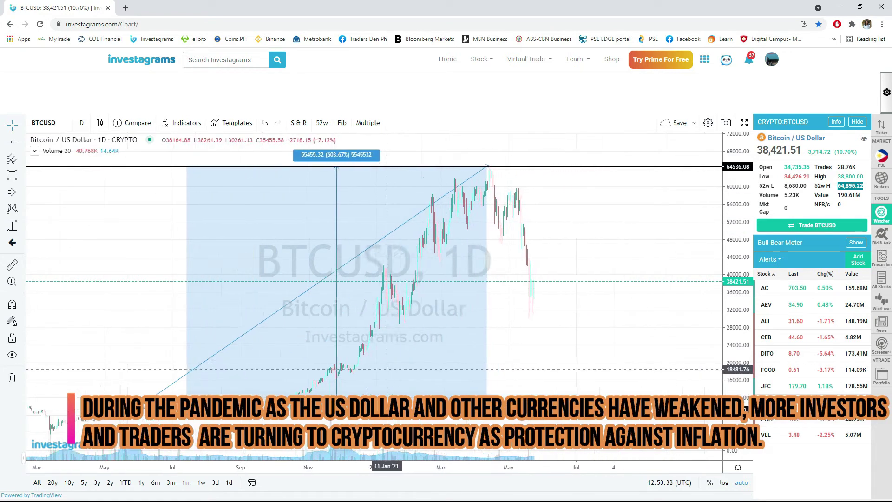
scroll(394, 358, "up", 2)
scroll(394, 358, "up", 2)
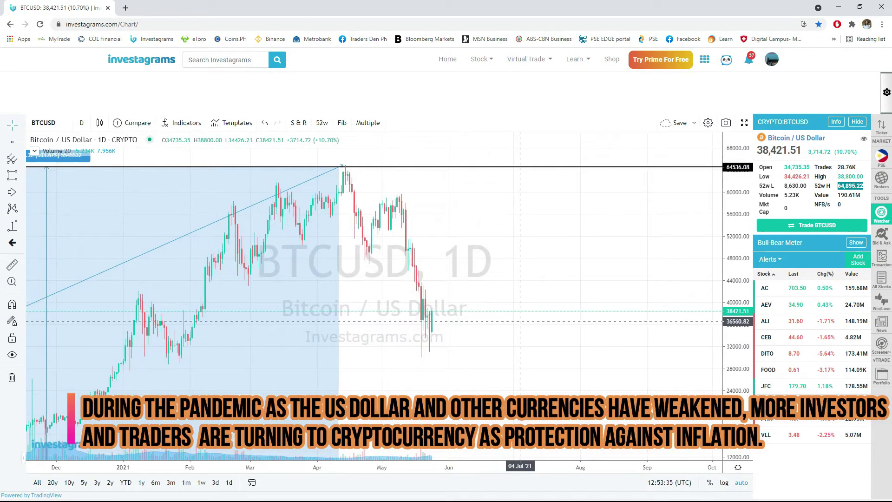
scroll(502, 297, "up", 2)
scroll(502, 297, "up", 1)
scroll(511, 283, "down", 2)
scroll(525, 270, "down", 2)
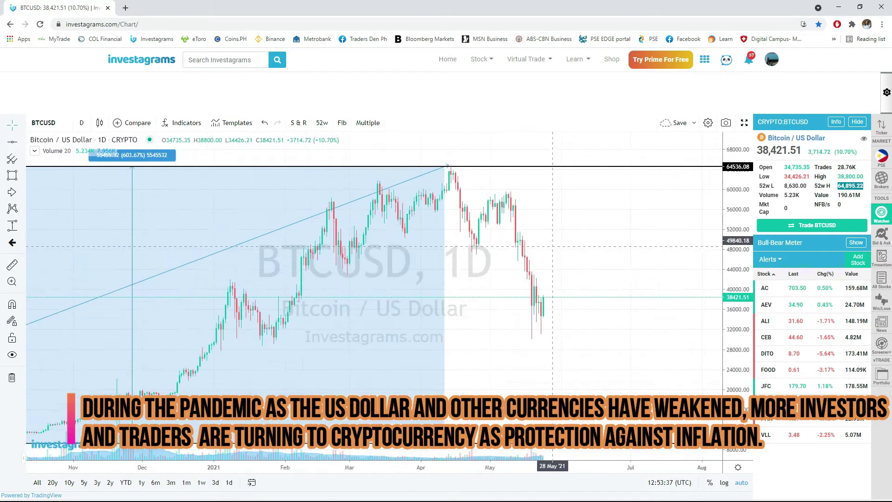
scroll(539, 255, "down", 1)
scroll(538, 256, "down", 1)
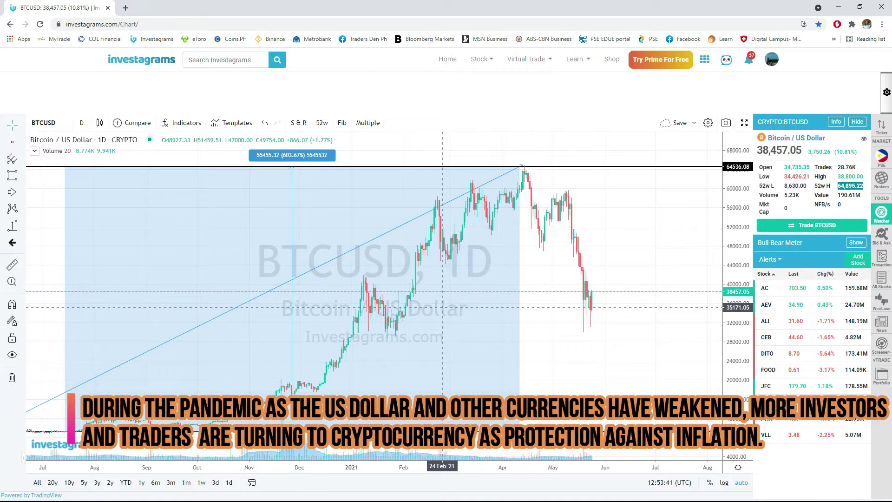
Pan and zoom the chart back to the start of the 2020 uptrend from the 9,199.39 line.
left_click_drag(579, 372, 635, 372)
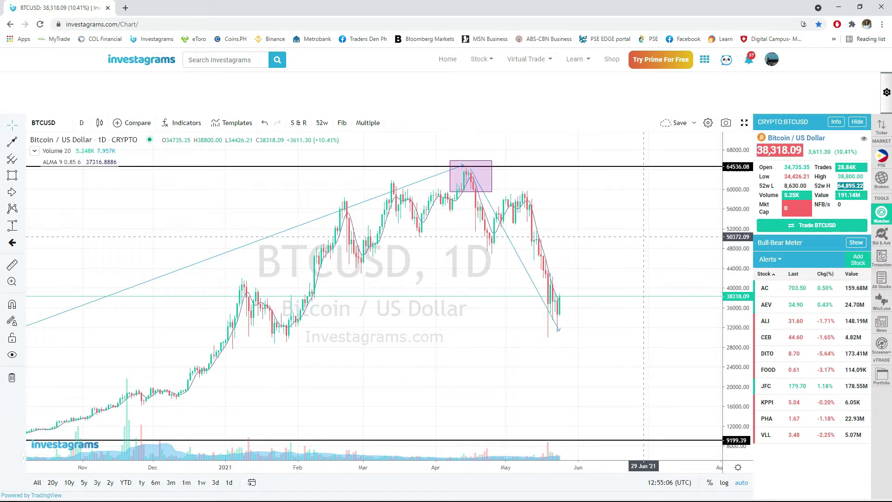
scroll(613, 252, "down", 1)
scroll(614, 252, "down", 1)
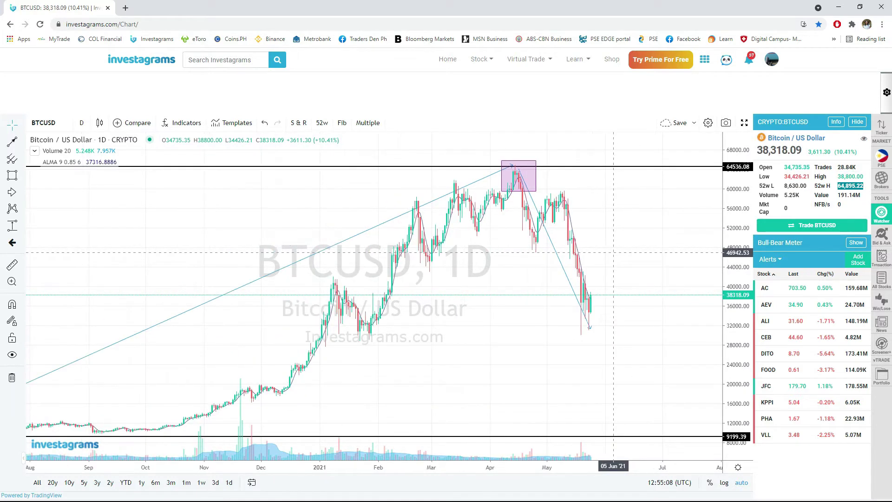
scroll(613, 253, "down", 1)
scroll(613, 254, "down", 1)
scroll(614, 254, "up", 1)
scroll(613, 252, "up", 1)
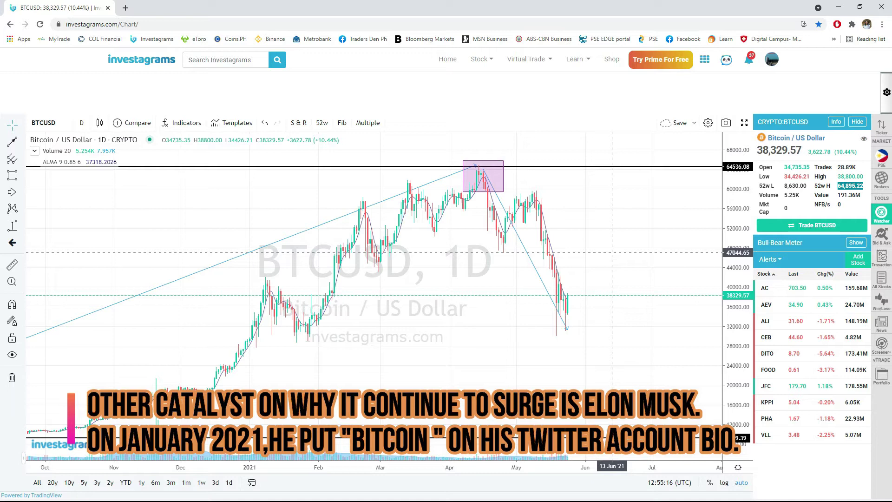
mouse_move(426, 256)
left_mouse_down()
mouse_move(520, 258)
mouse_move(548, 279)
left_mouse_up()
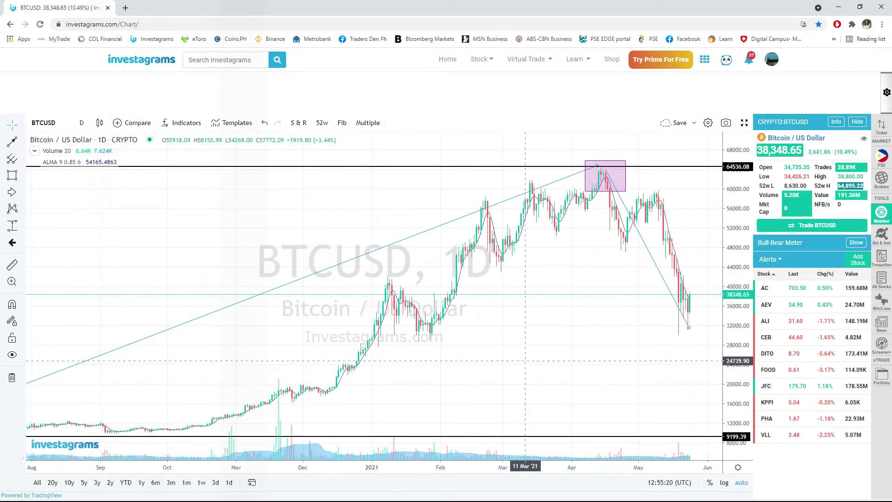
left_click_drag(525, 360, 735, 354)
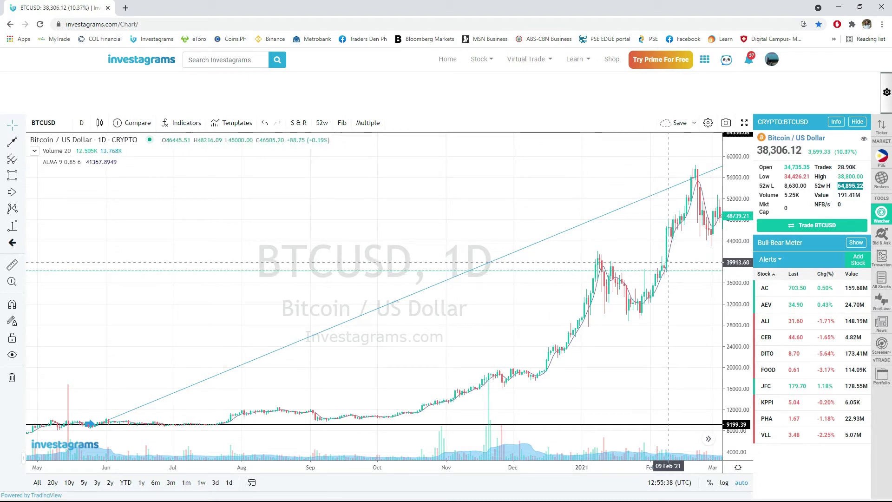
Zoom in on Nov–Mar and measure the 10–17 Feb 2021 surge as 7,486.12 (19.24%).
scroll(668, 262, "up", 2)
scroll(618, 274, "up", 2)
scroll(568, 287, "up", 1)
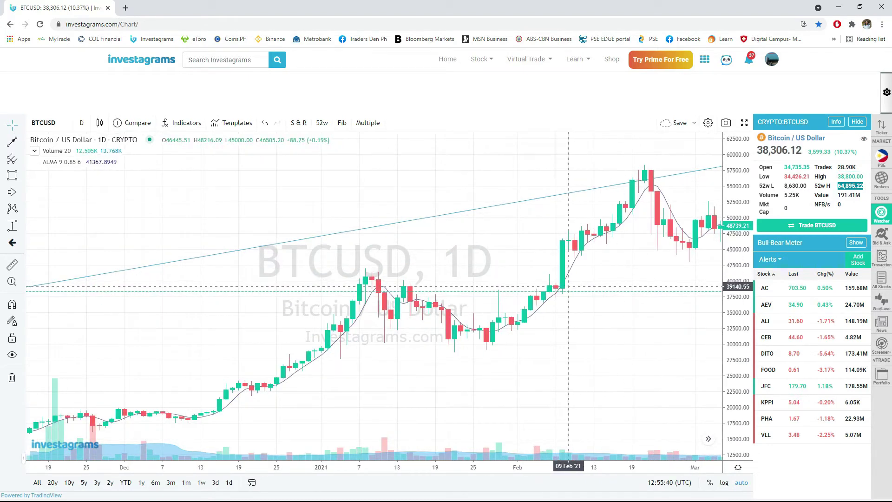
scroll(568, 287, "down", 1)
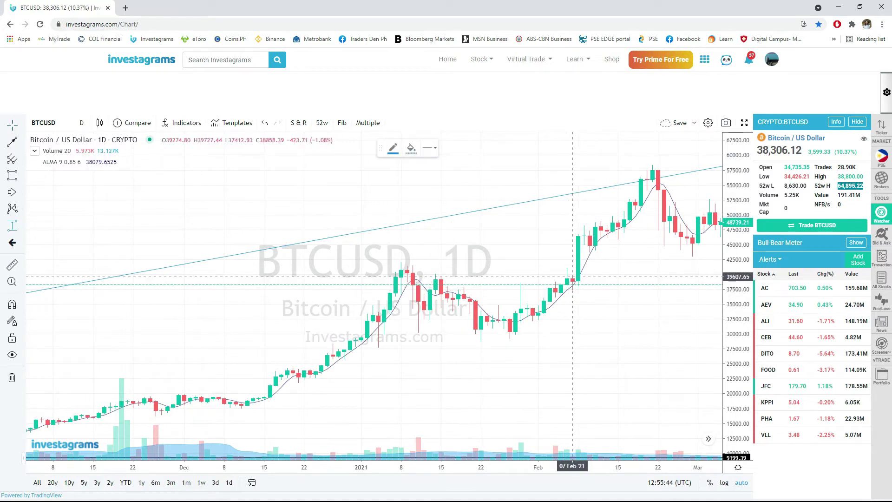
left_click(589, 281)
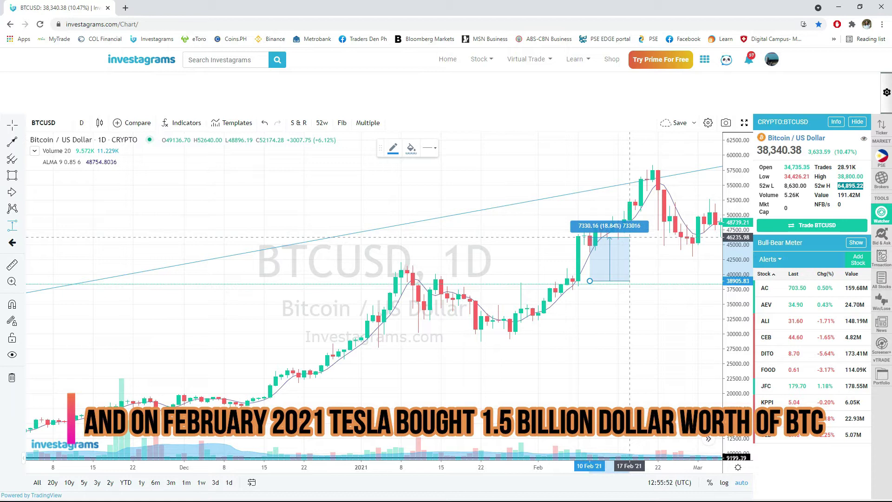
left_click(630, 237)
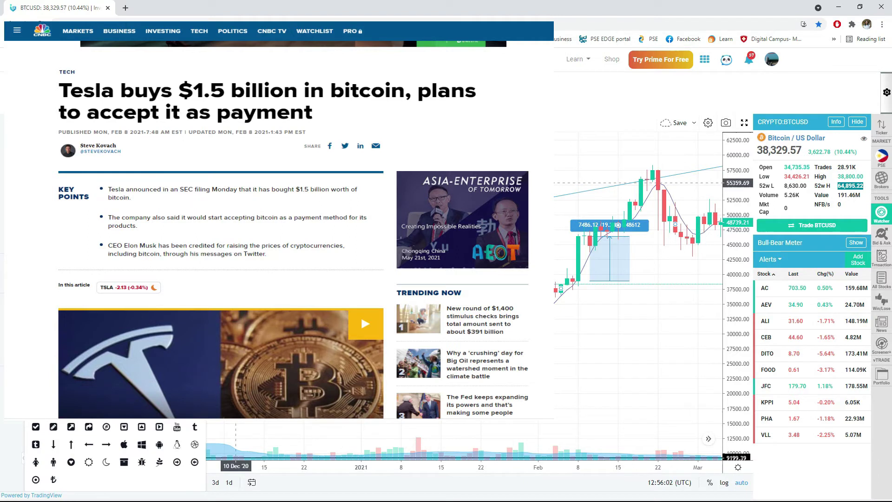
Place a blue right-pointing arrow at the February 2021 jump, then pan toward March 2021.
left_click(106, 445)
left_click(557, 248)
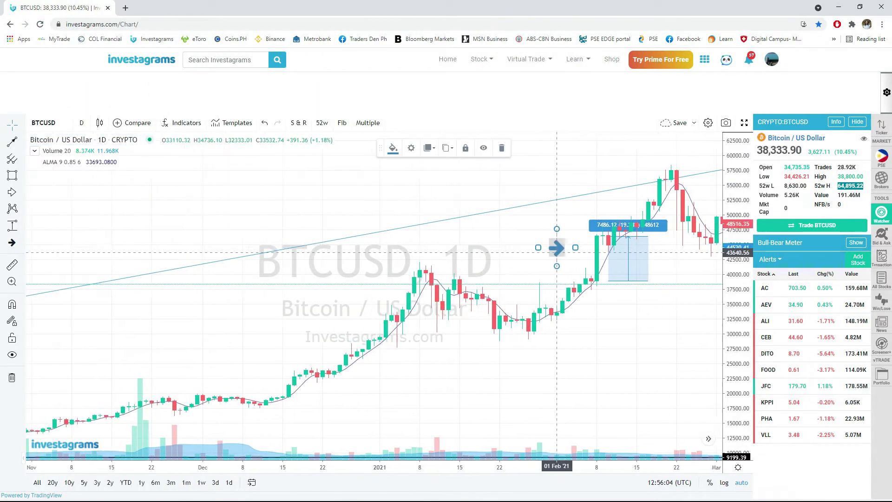
mouse_move(557, 253)
left_mouse_down()
mouse_move(593, 261)
mouse_move(516, 312)
left_mouse_up()
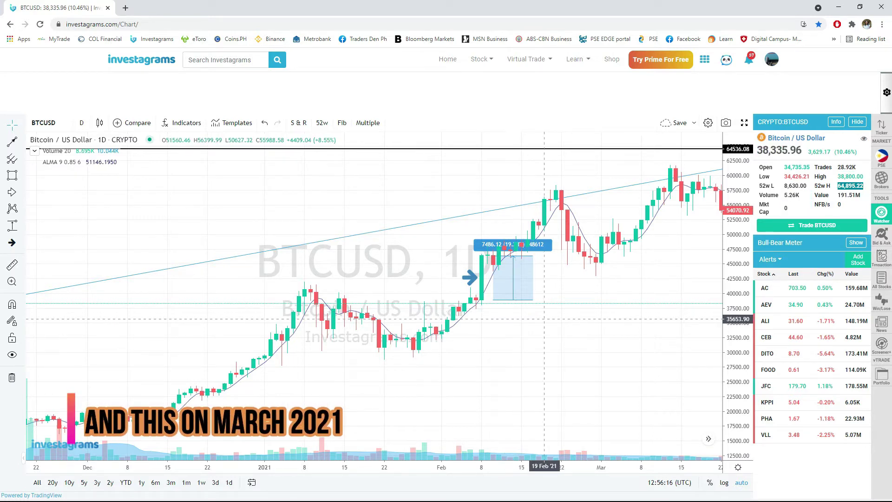
left_click_drag(544, 319, 520, 324)
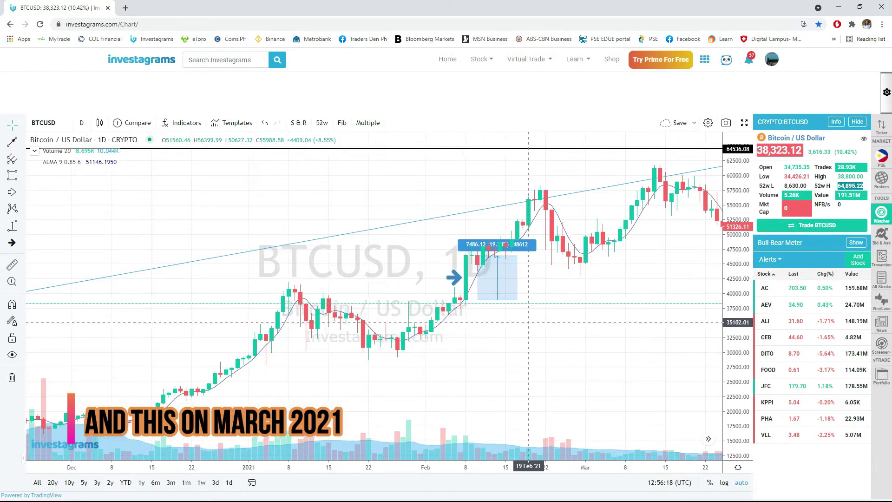
left_click_drag(606, 318, 539, 324)
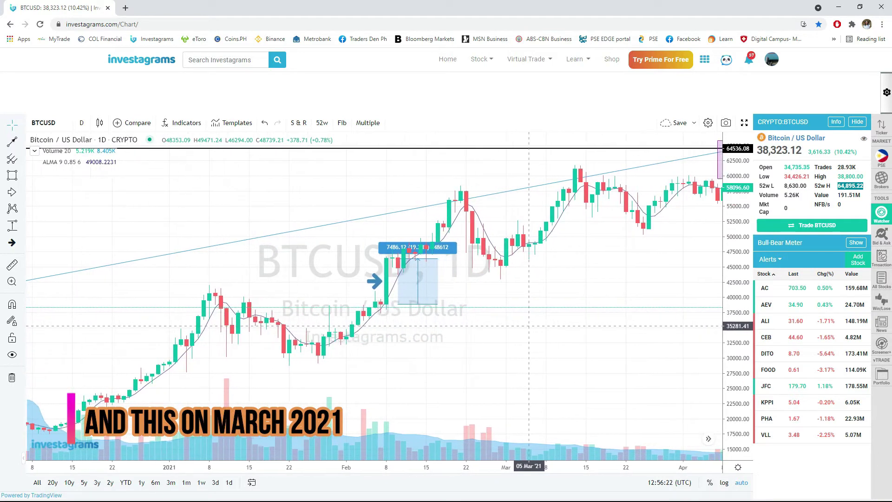
left_click_drag(539, 324, 501, 321)
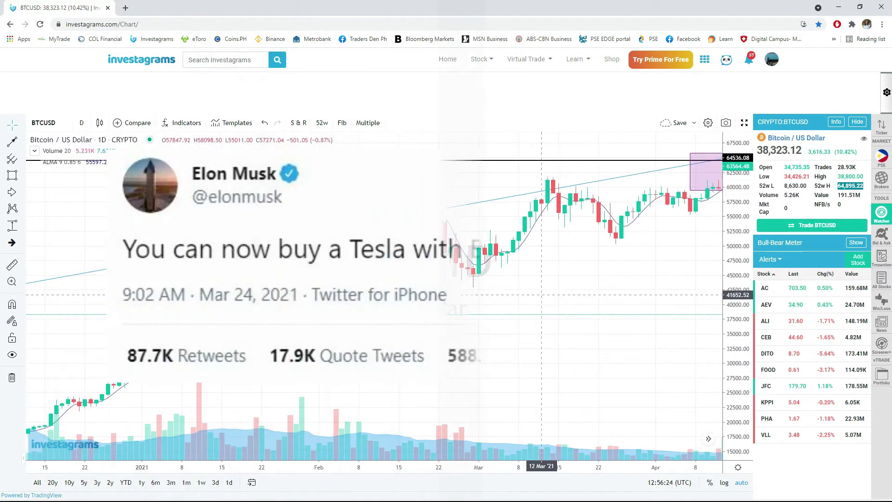
Pan forward past late March 2021 to show the boxed April peak and the May slide toward 38,314.
mouse_move(576, 294)
left_mouse_down()
mouse_move(555, 298)
mouse_move(533, 321)
left_mouse_up()
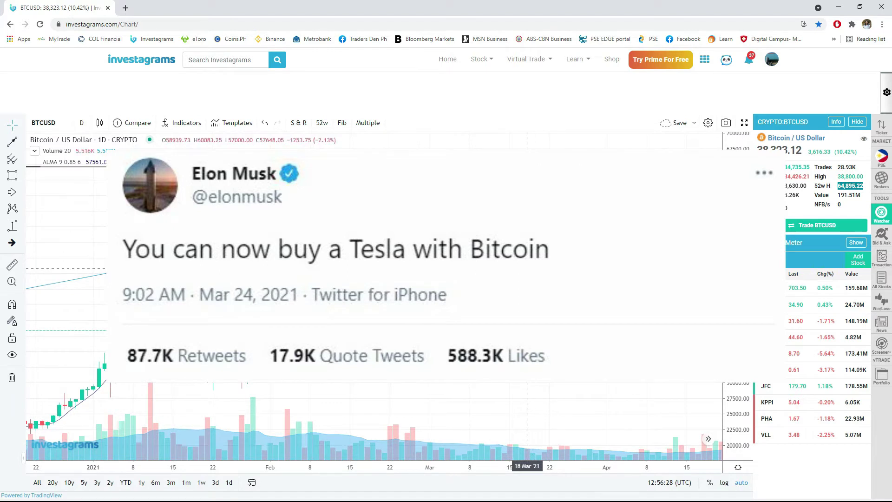
left_click_drag(527, 268, 519, 282)
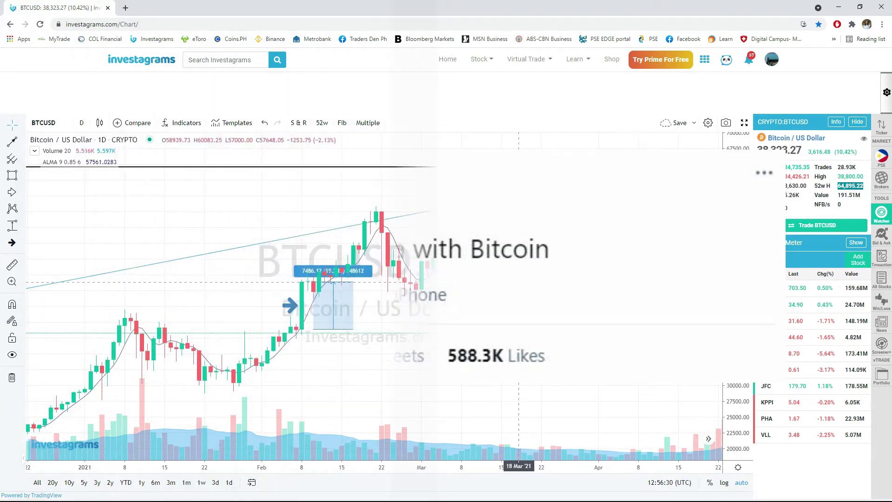
left_click_drag(530, 325, 494, 332)
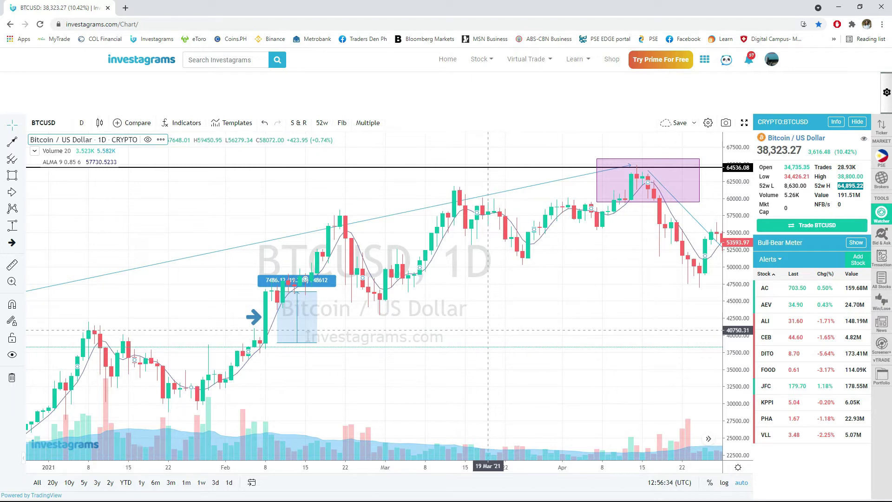
left_click_drag(534, 296, 381, 292)
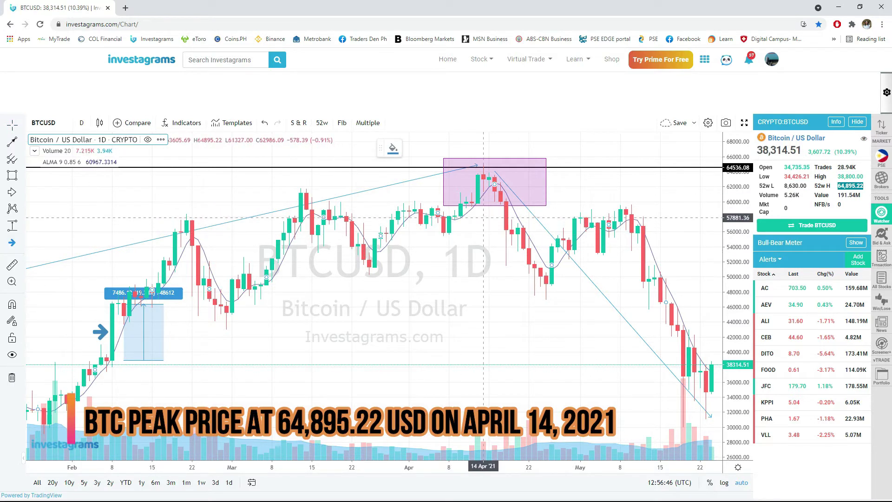
Add an arrow after the April peak and a price-range box from the 15 Apr high to the 21 Apr low (-13.95%).
left_click(493, 217)
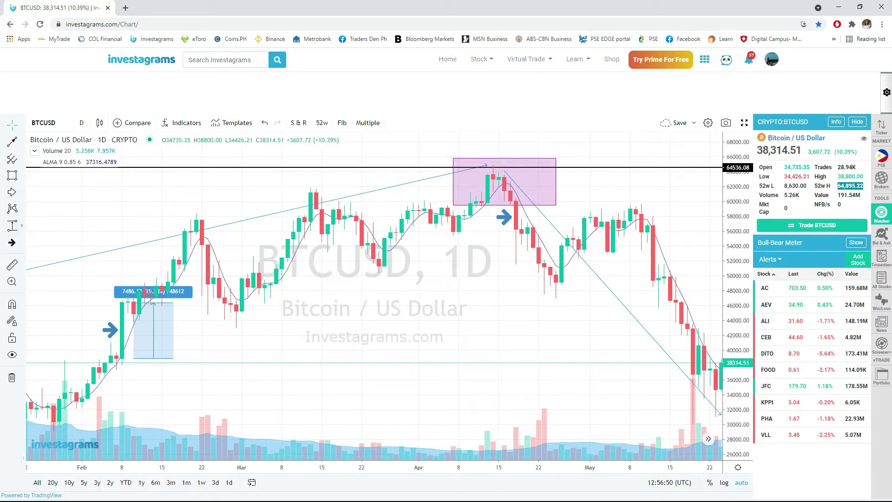
left_click(533, 203)
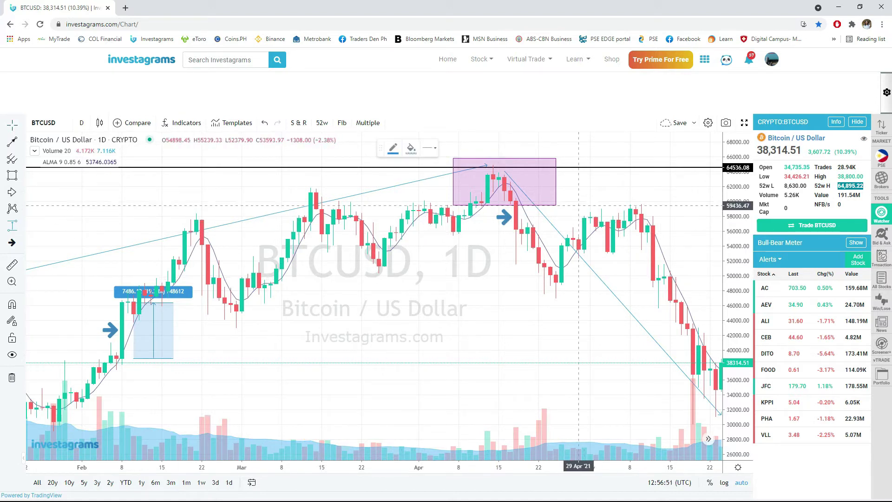
left_click(533, 202, "shift")
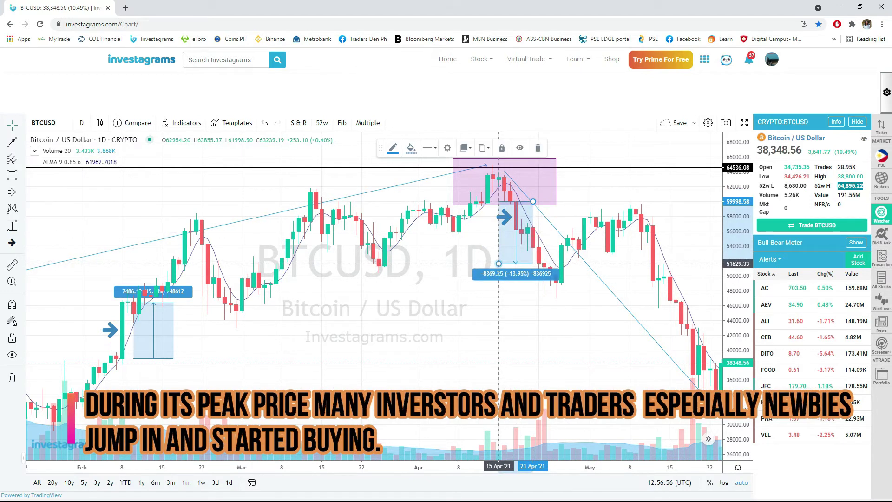
left_click(499, 264)
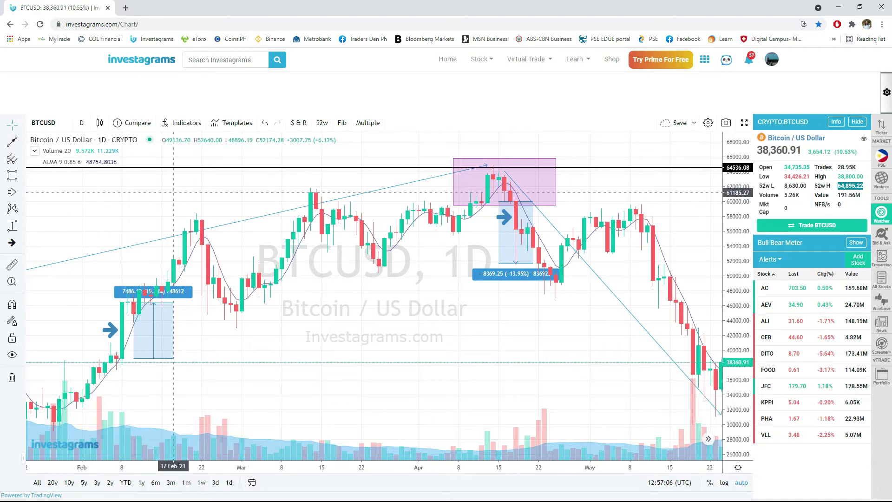
Zoom out and pan the BTCUSD chart so December 2020 through May 2021 fits on screen.
scroll(285, 350, "down", 1)
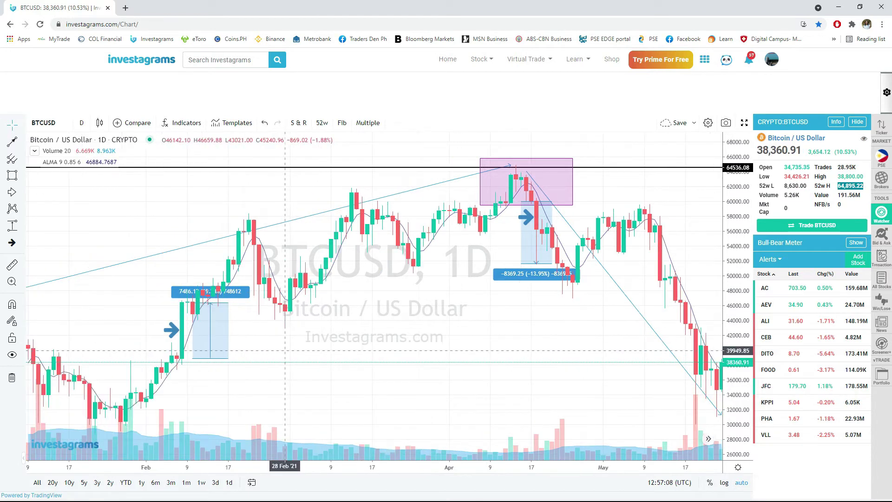
left_click_drag(449, 324, 396, 322)
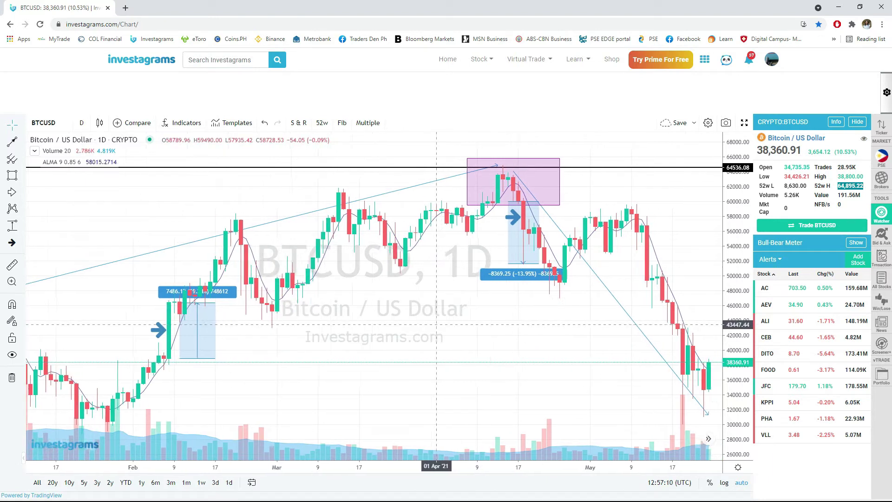
scroll(397, 322, "down", 3)
scroll(409, 324, "down", 2)
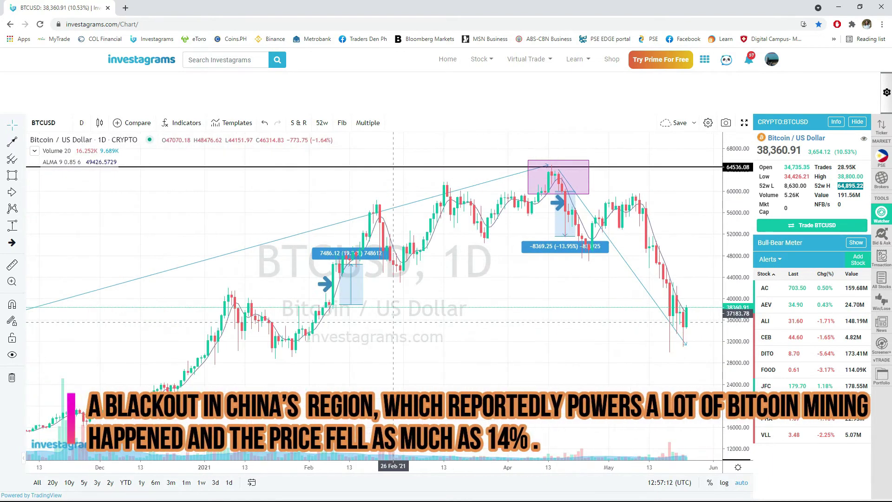
scroll(420, 327, "down", 1)
scroll(420, 326, "down", 1)
scroll(420, 327, "down", 1)
scroll(420, 327, "down", 1)
scroll(421, 327, "up", 1)
scroll(441, 327, "up", 1)
scroll(461, 329, "up", 1)
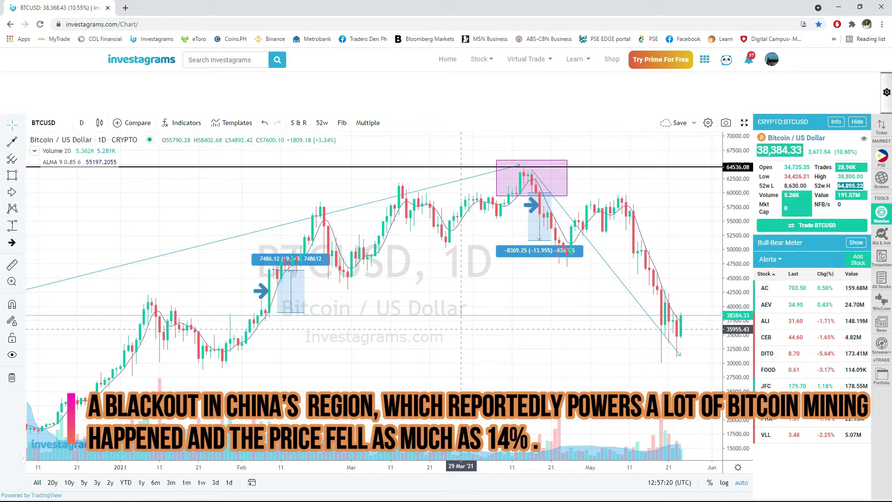
left_click_drag(427, 341, 436, 342)
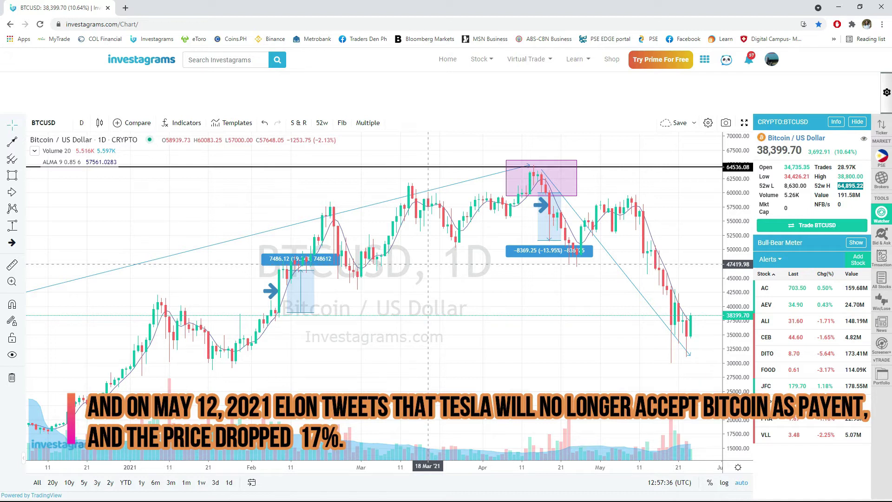
scroll(429, 289, "right", 5)
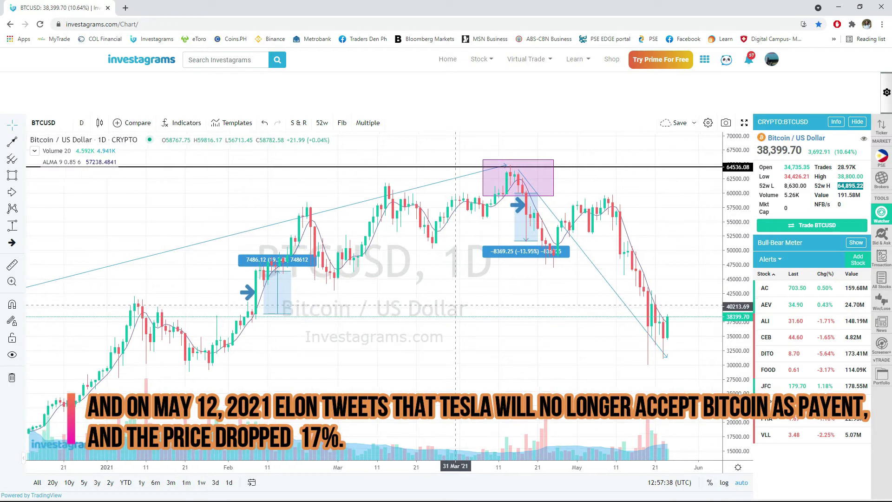
scroll(429, 309, "right", 2)
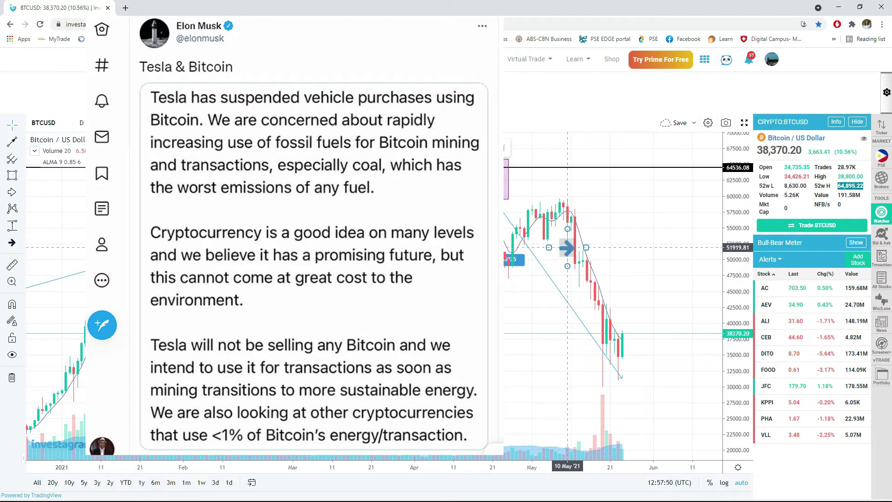
Place an arrow before the mid-May drop and a price-range box from the 08 May high to the 21 May low.
left_click(555, 248)
left_click_drag(556, 248, 563, 248)
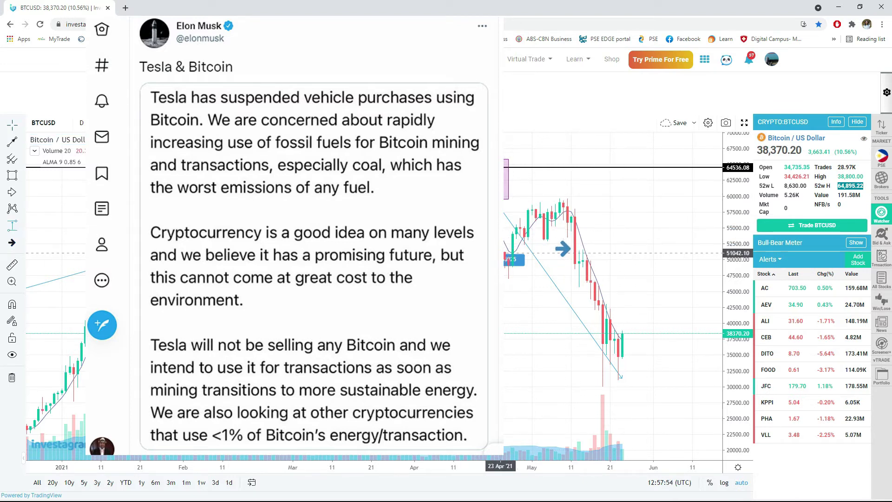
mouse_move(611, 210)
left_mouse_down()
mouse_move(583, 270)
mouse_move(543, 268)
left_mouse_up()
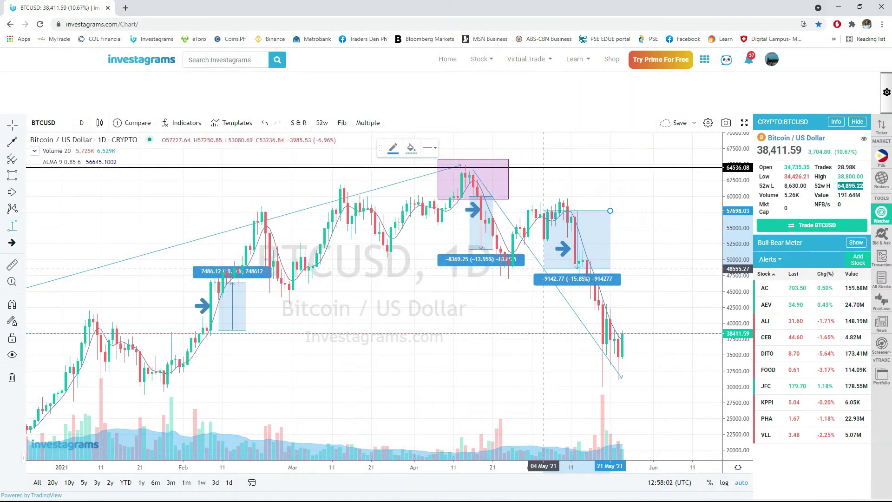
Finish the May box at -15.97%, then mark the late-May crash with an arrow and a -30.82% price-range box.
left_click_drag(544, 269, 540, 269)
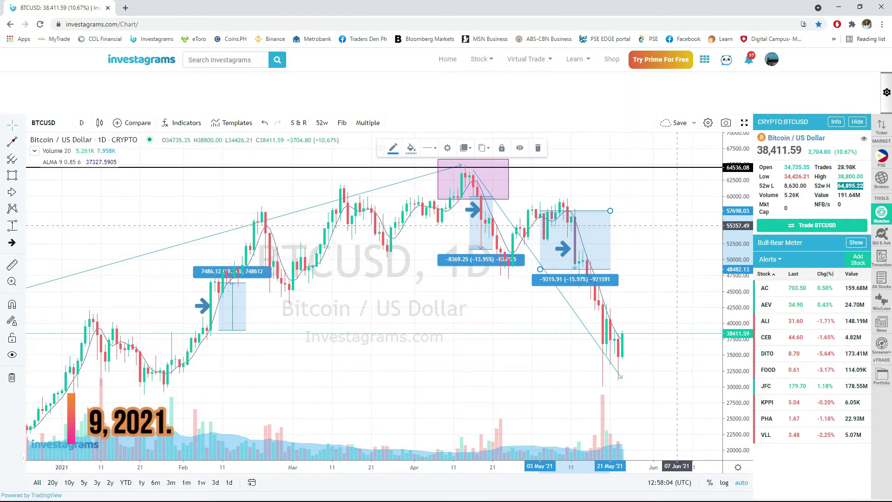
left_click(678, 225)
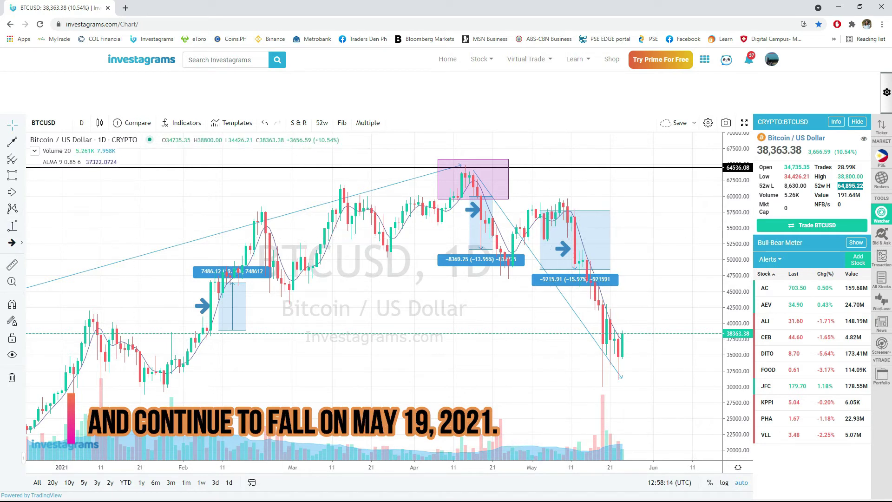
left_click(12, 242)
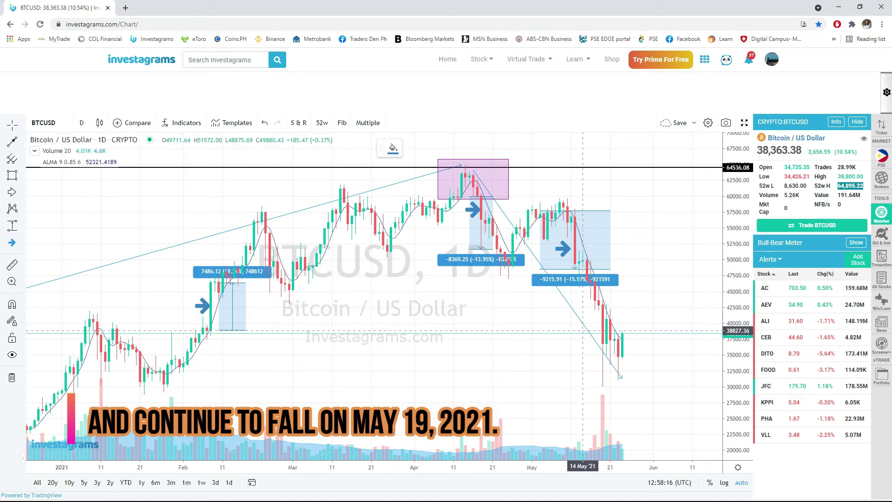
left_click(591, 329)
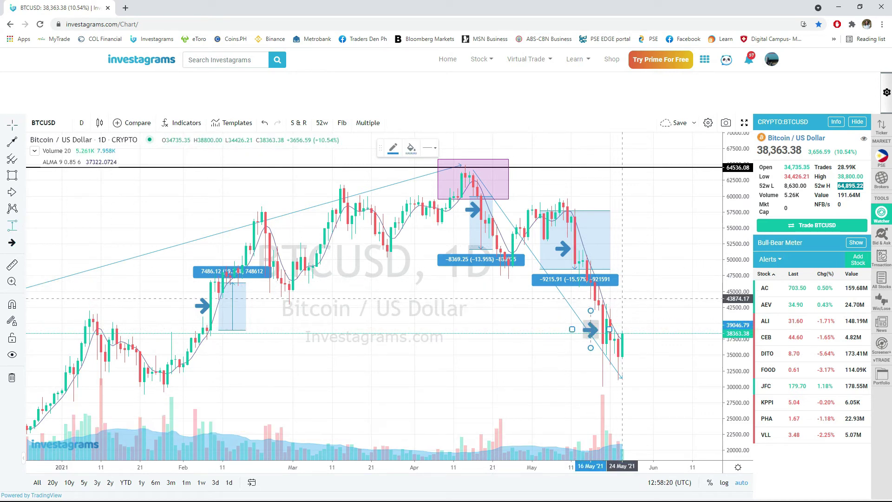
left_click(623, 302)
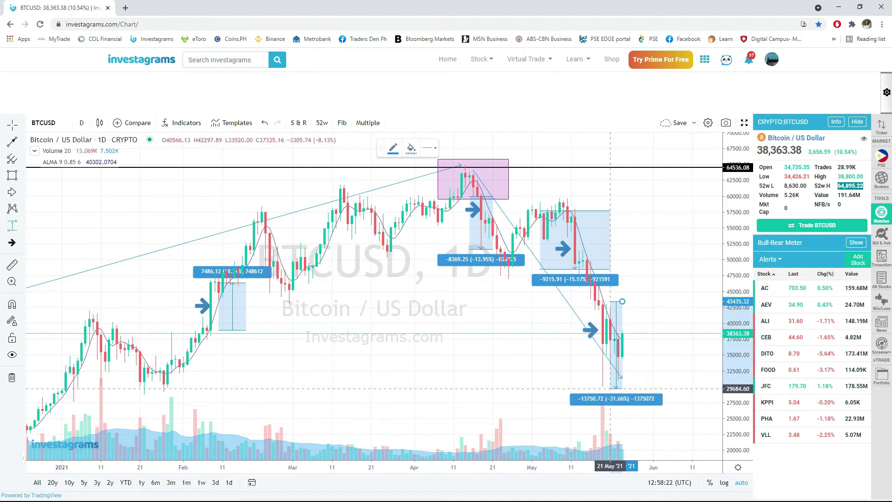
left_click(595, 387)
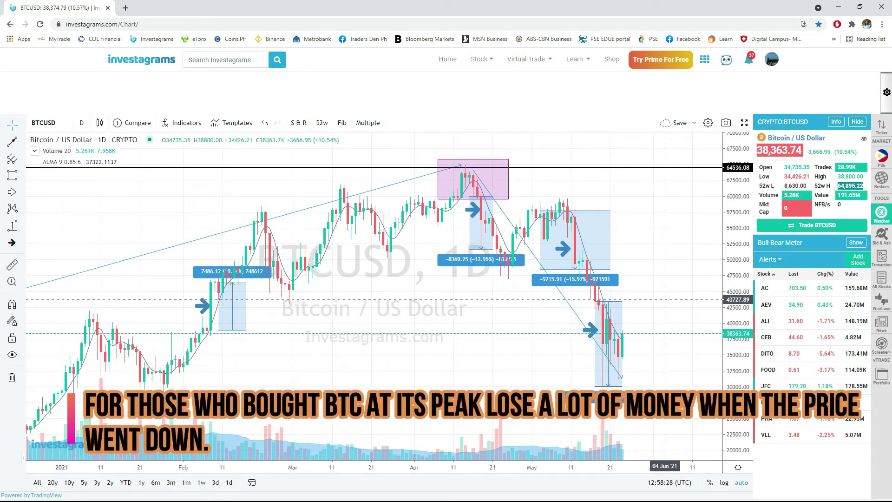
scroll(665, 299, "up", 3)
scroll(660, 284, "up", 3)
scroll(655, 270, "up", 1)
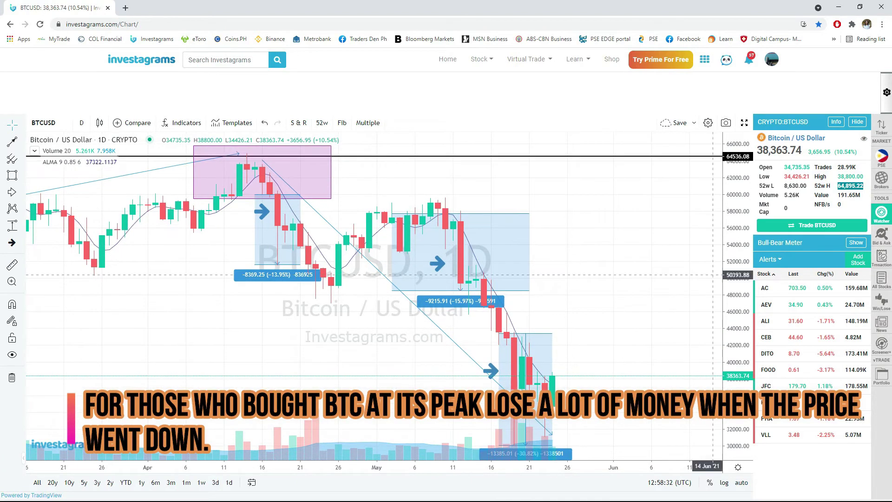
left_click_drag(559, 383, 574, 314)
left_click(528, 257)
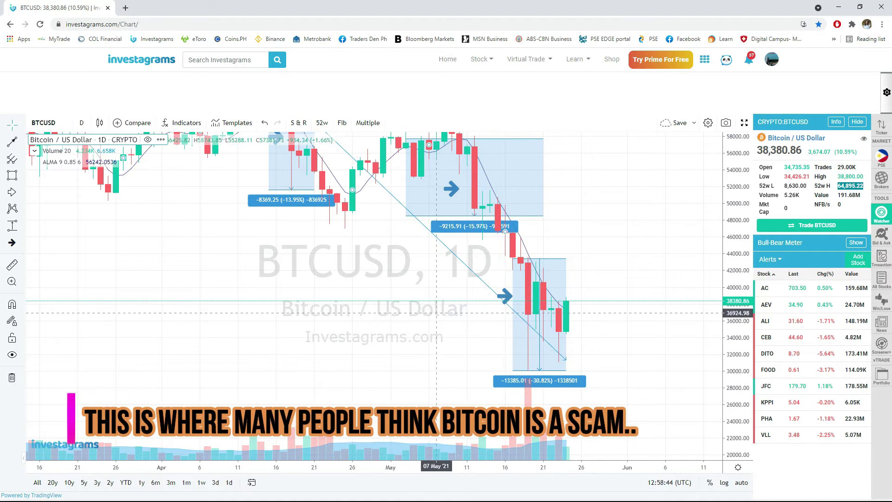
left_click_drag(368, 317, 410, 318)
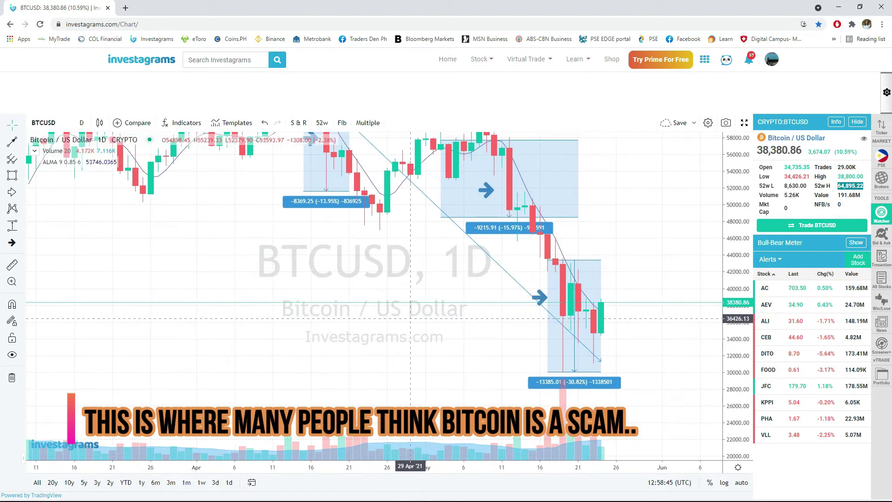
scroll(410, 319, "down", 1)
scroll(407, 320, "up", 2)
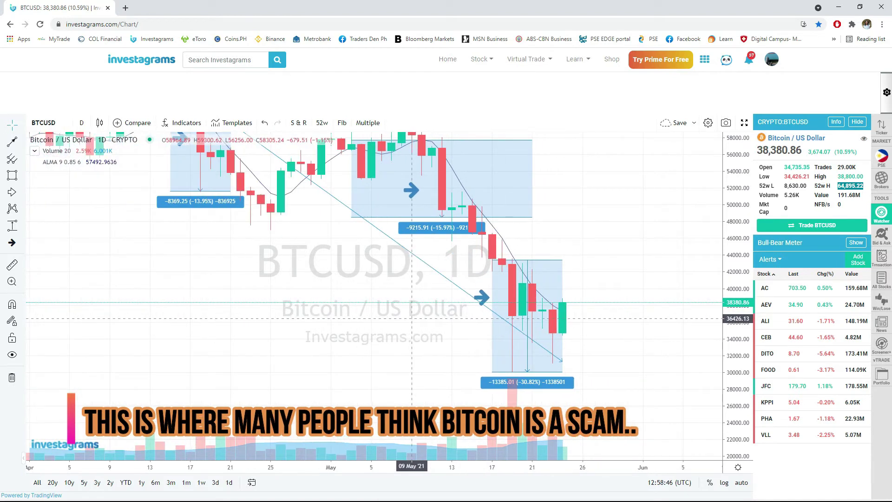
scroll(412, 319, "down", 2)
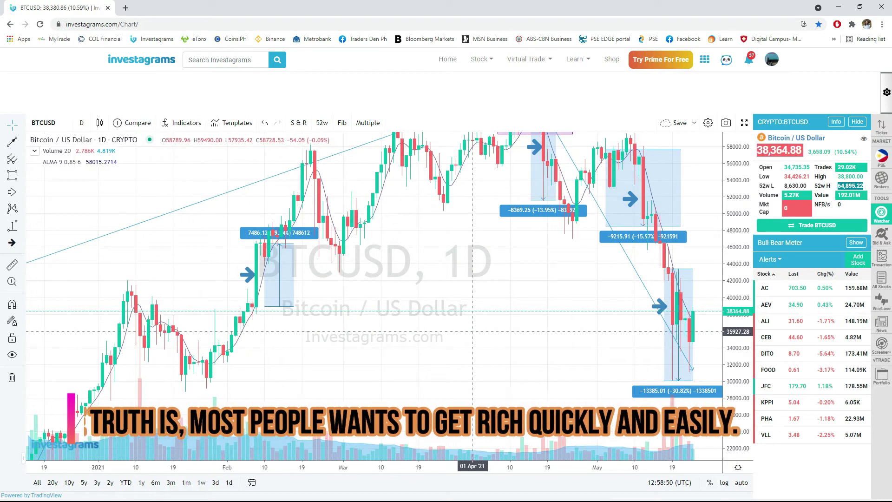
scroll(473, 331, "up", 2)
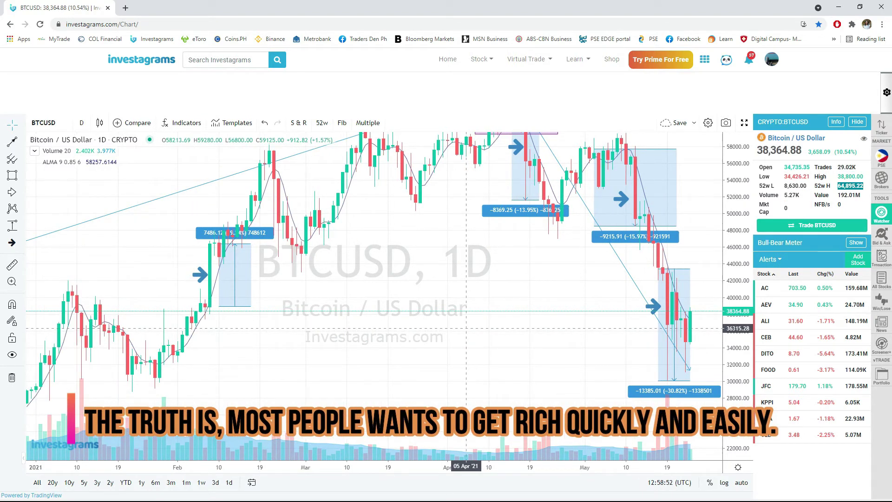
scroll(461, 328, "up", 2)
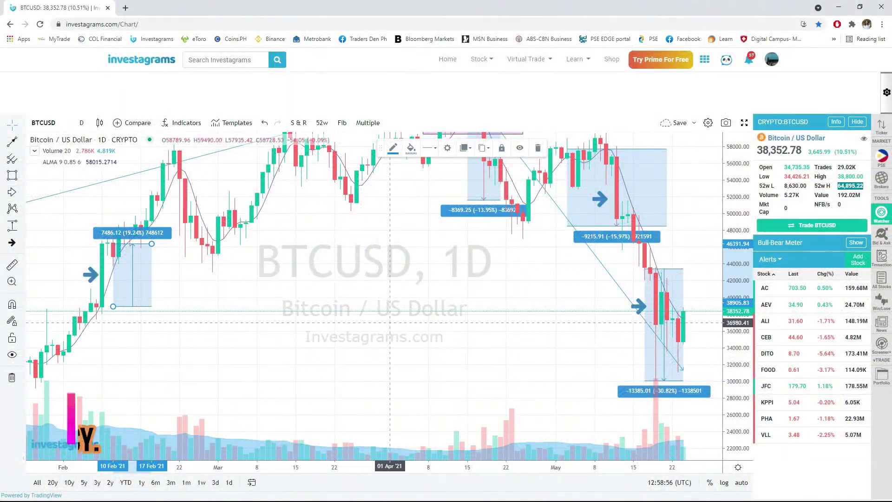
left_click_drag(390, 323, 328, 337)
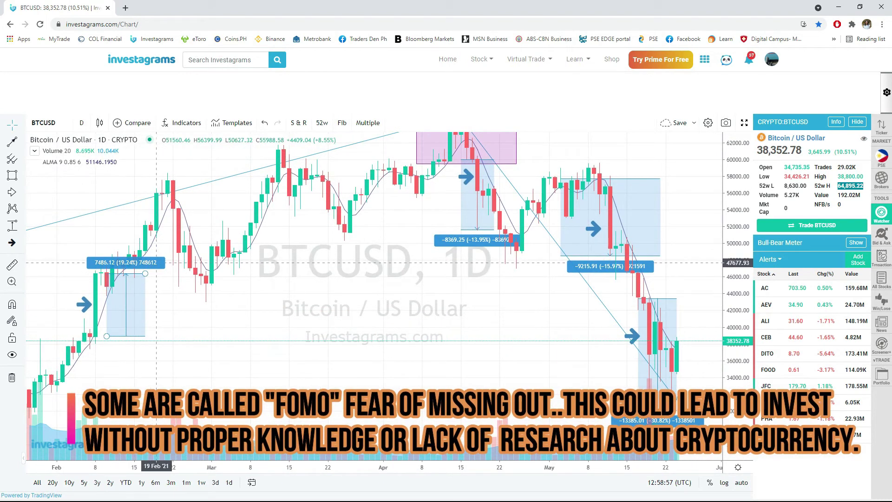
left_click(157, 262)
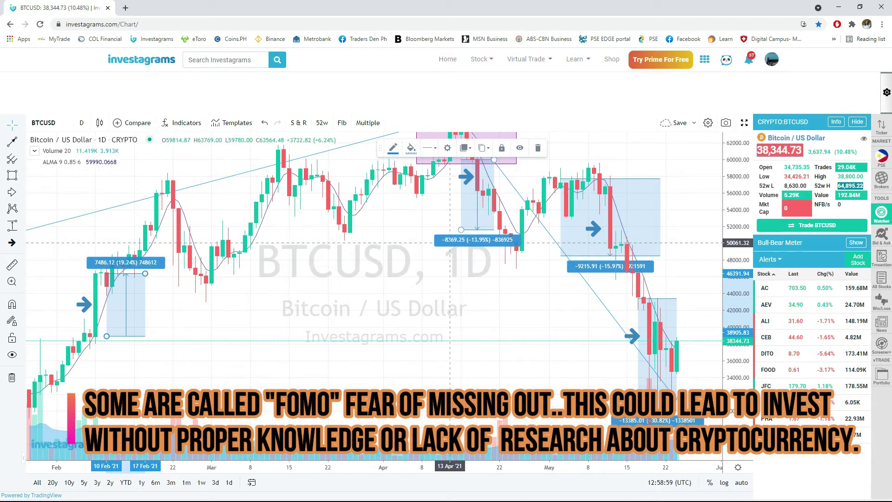
left_click(444, 240)
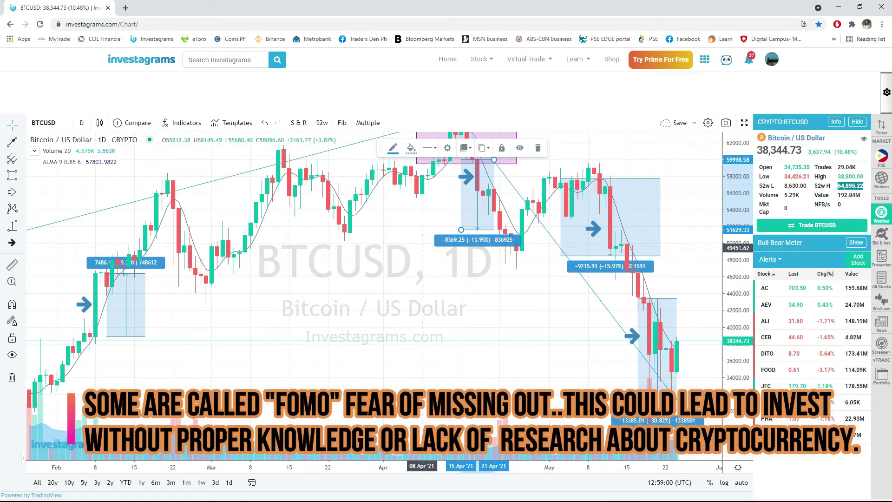
mouse_move(367, 264)
left_mouse_down()
mouse_move(367, 297)
mouse_move(366, 280)
left_mouse_up()
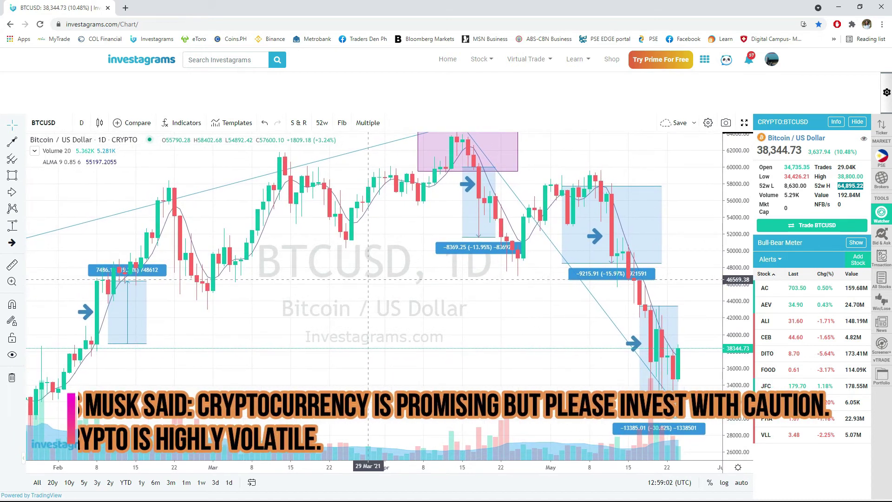
left_click_drag(346, 298, 370, 279)
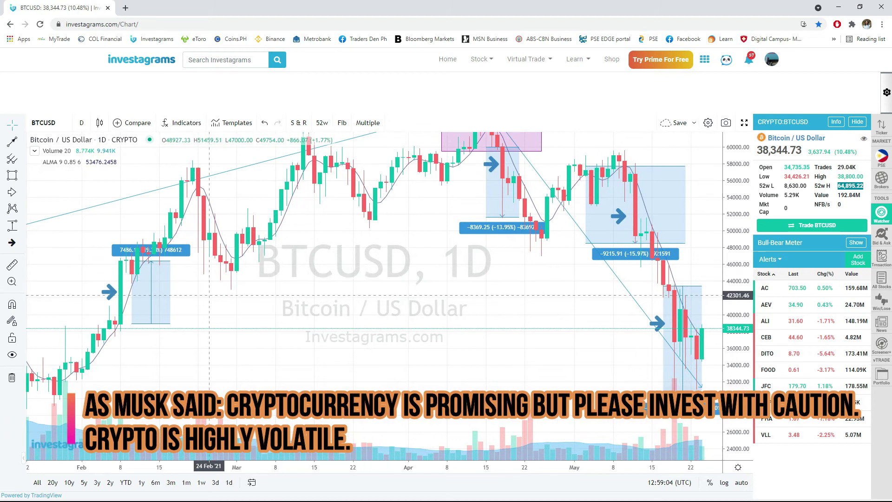
left_click(175, 259)
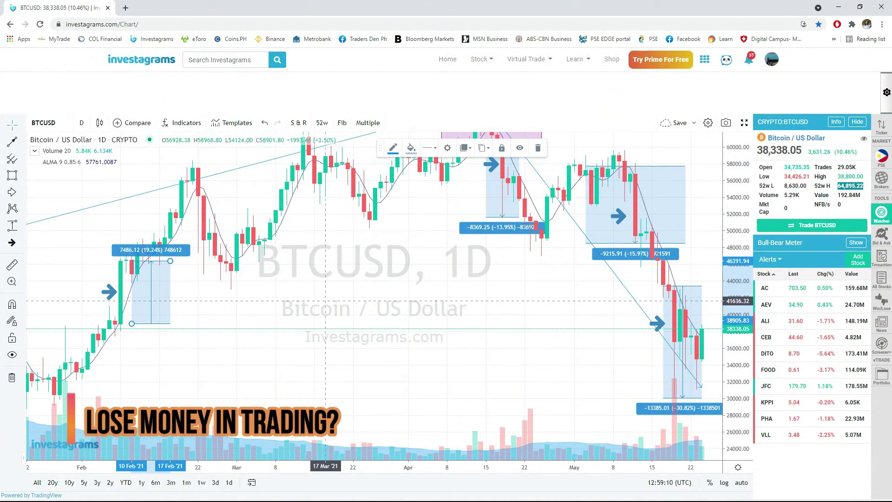
left_click_drag(325, 301, 374, 304)
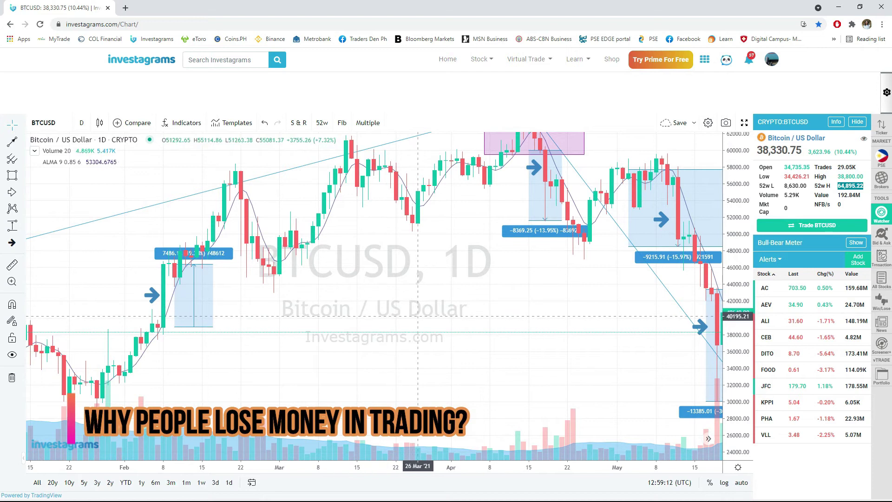
scroll(446, 332, "down", 1)
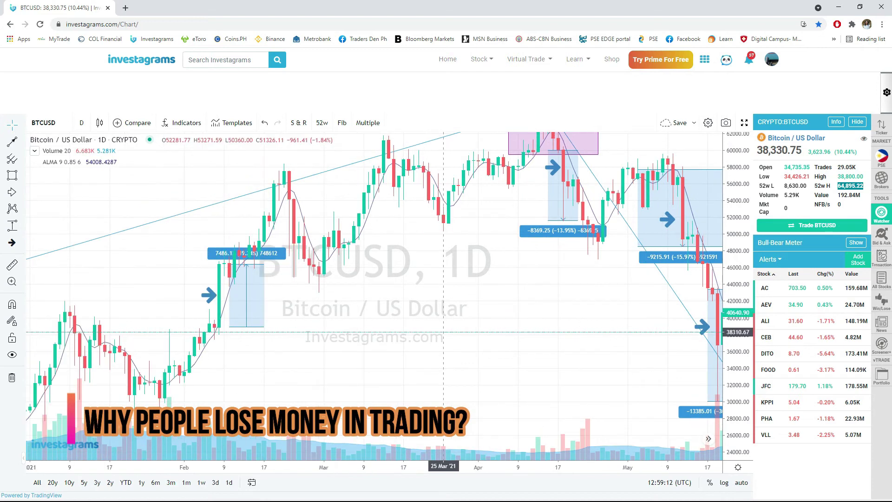
scroll(443, 332, "up", 1)
scroll(446, 332, "up", 1)
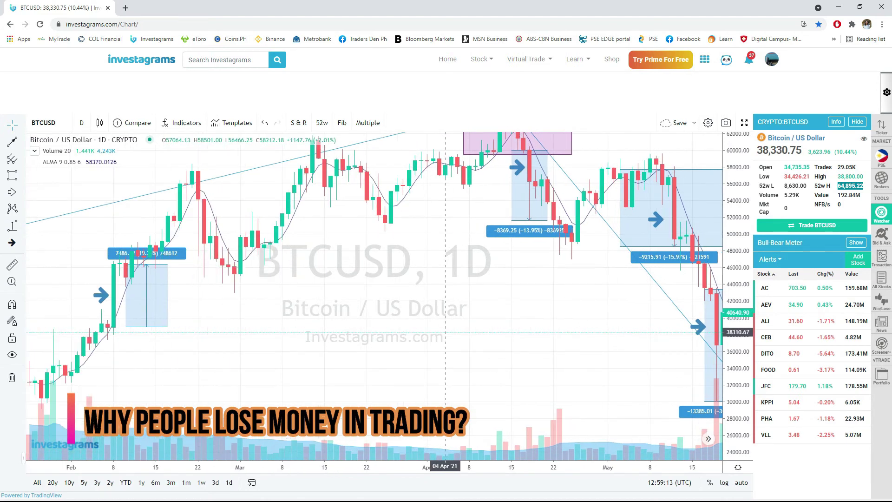
scroll(446, 332, "up", 1)
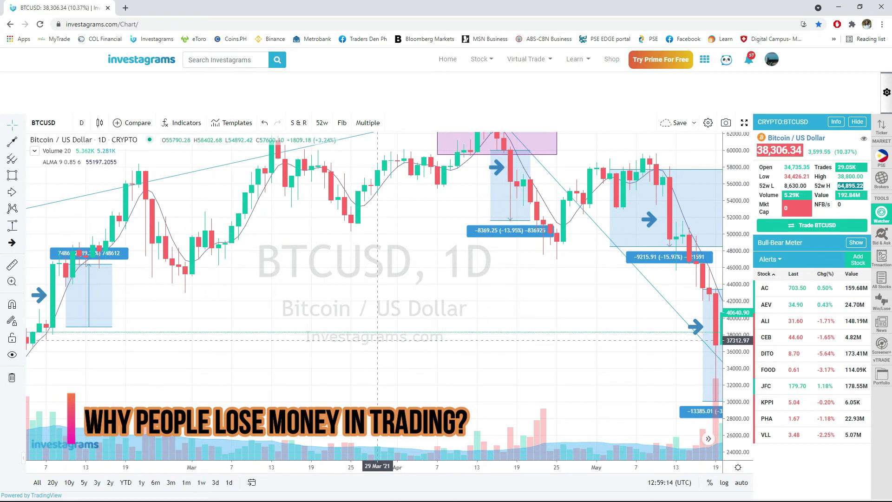
scroll(442, 339, "up", 1)
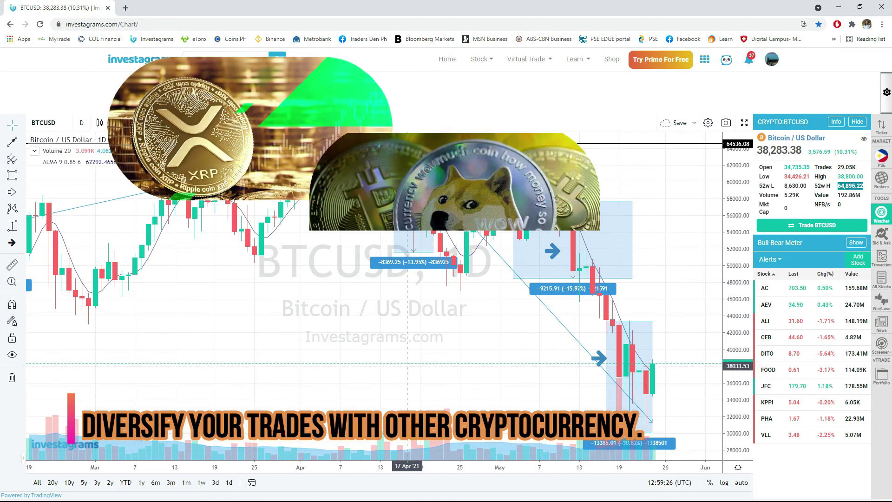
scroll(408, 364, "left", 5)
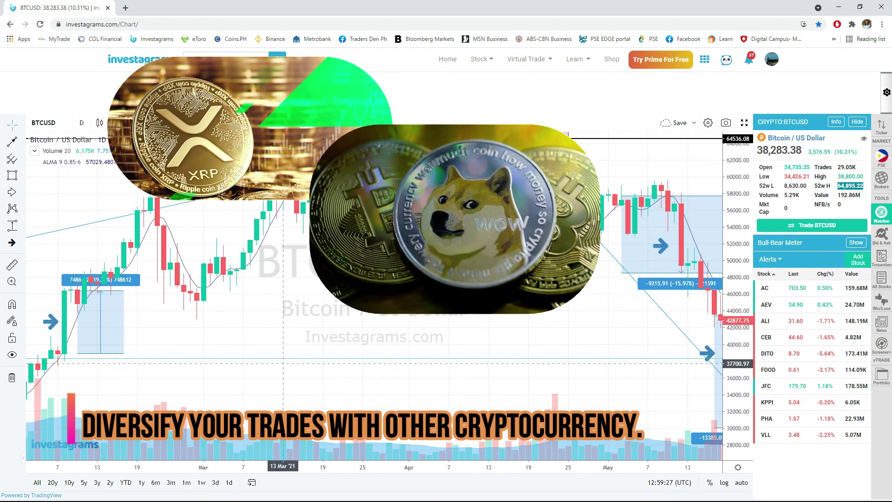
scroll(377, 363, "left", 3)
scroll(358, 351, "left", 2)
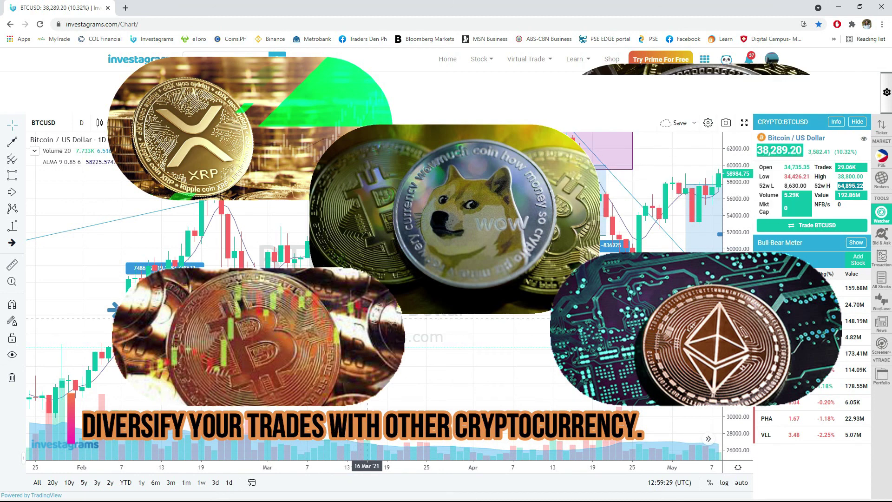
scroll(382, 317, "left", 1)
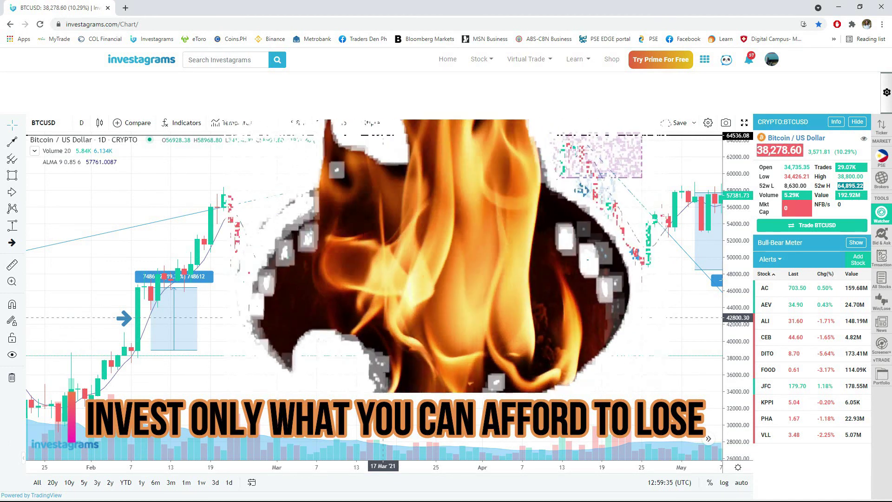
type("9")
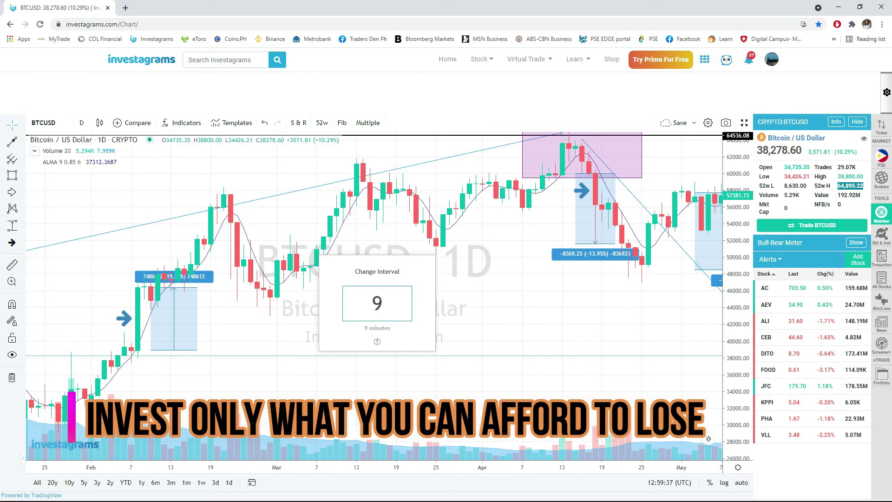
key("BackSpace")
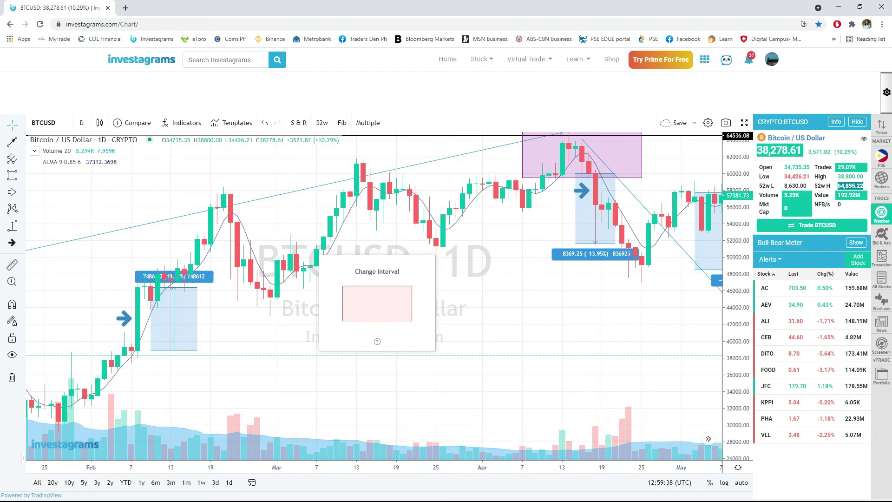